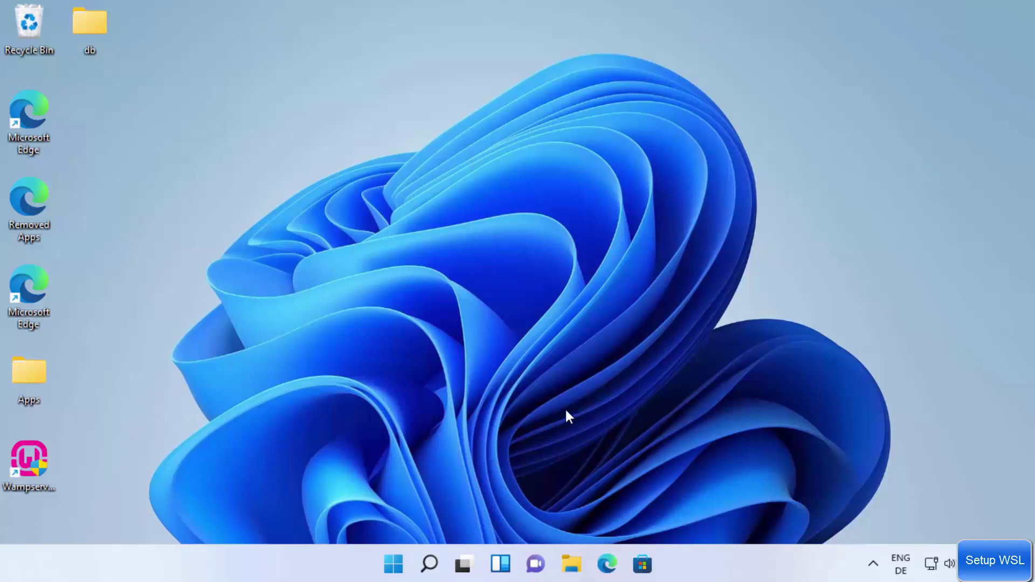
Find and open the Control Panel through system search, keeping its items grouped by category.
left_click(432, 565)
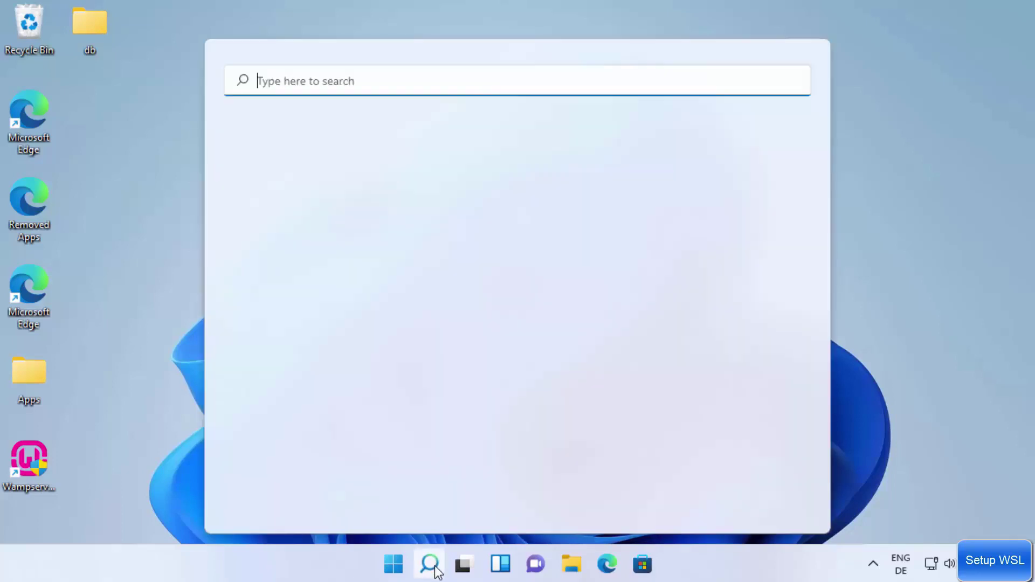
type("con")
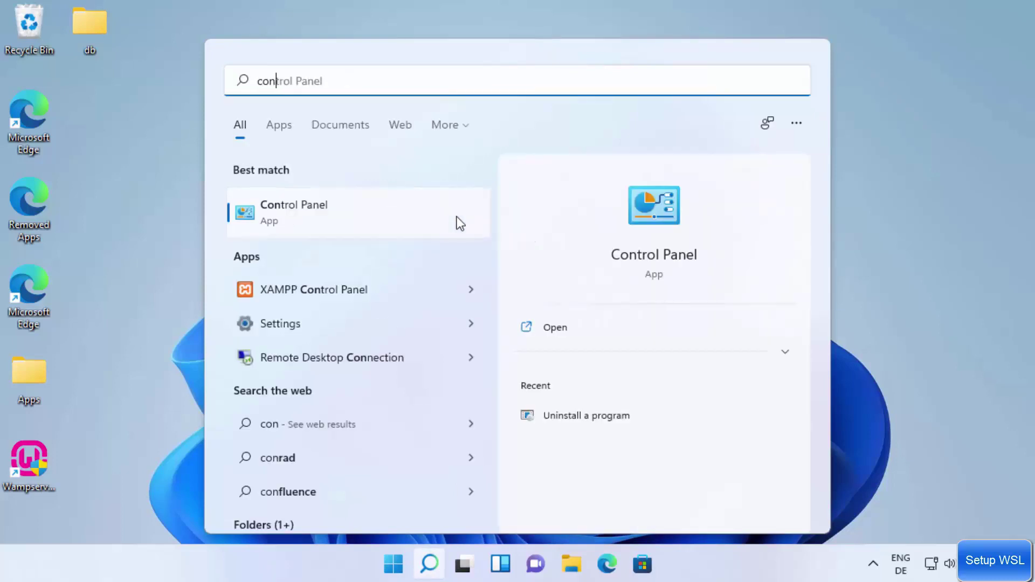
left_click(348, 227)
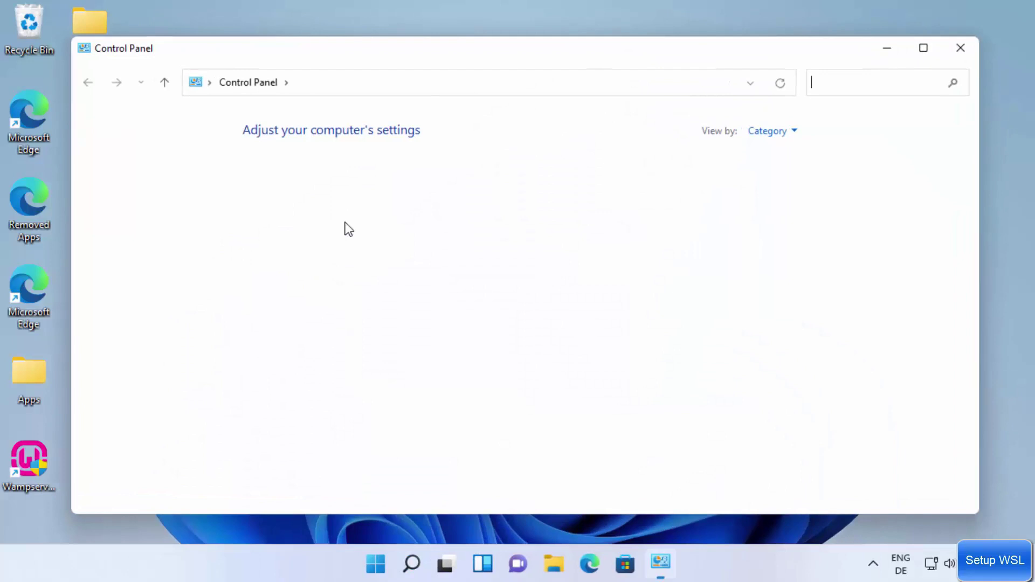
left_click(757, 131)
left_click(777, 153)
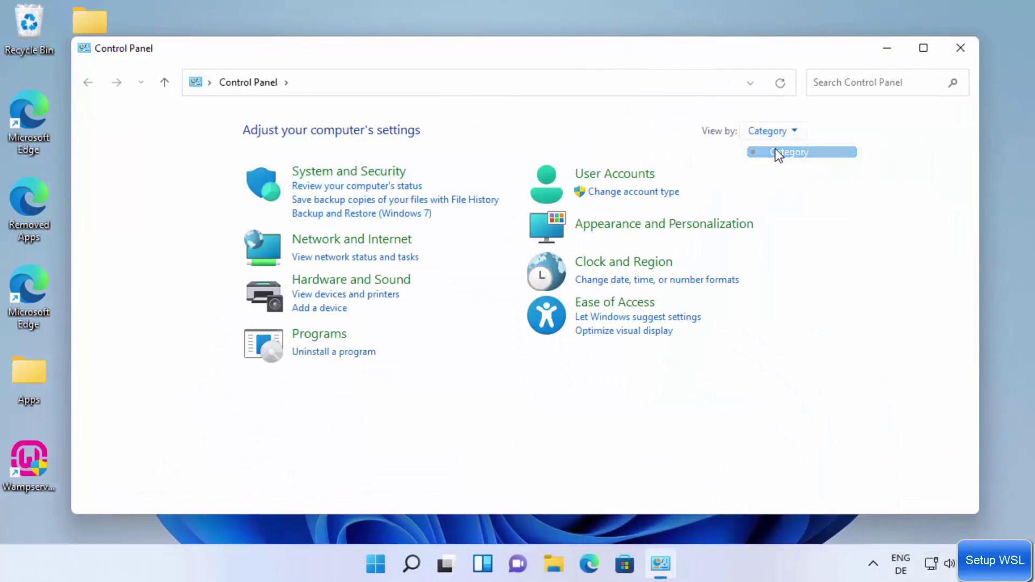
From Programs and Features in the Programs category, open the dialog for turning Windows features on or off.
left_click(327, 340)
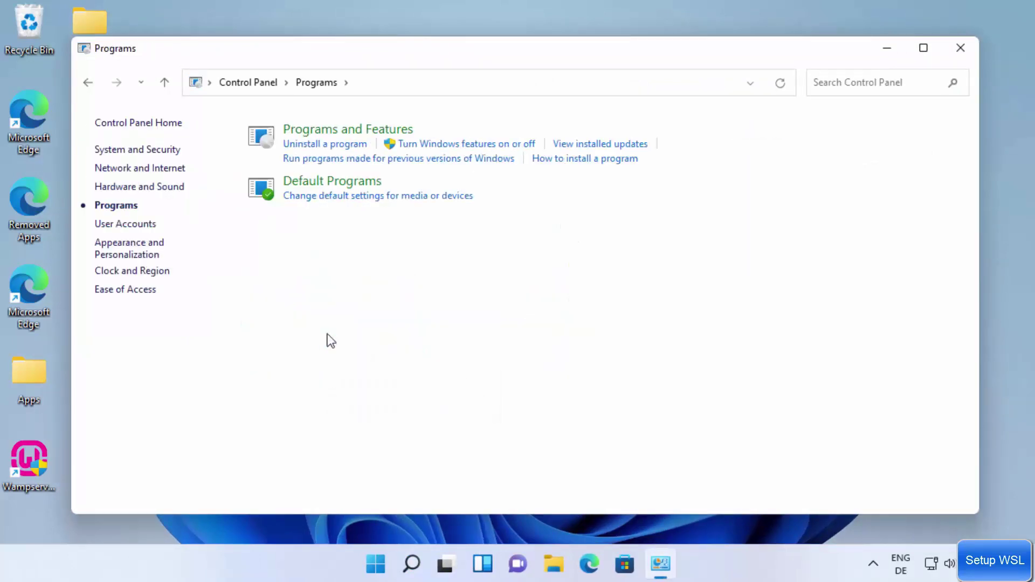
left_click(332, 131)
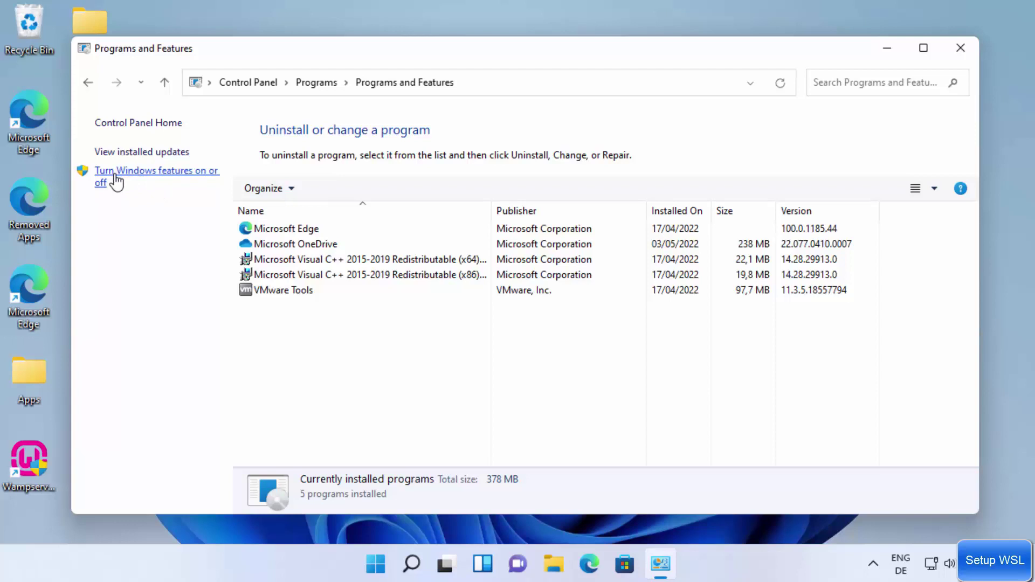
left_click(155, 178)
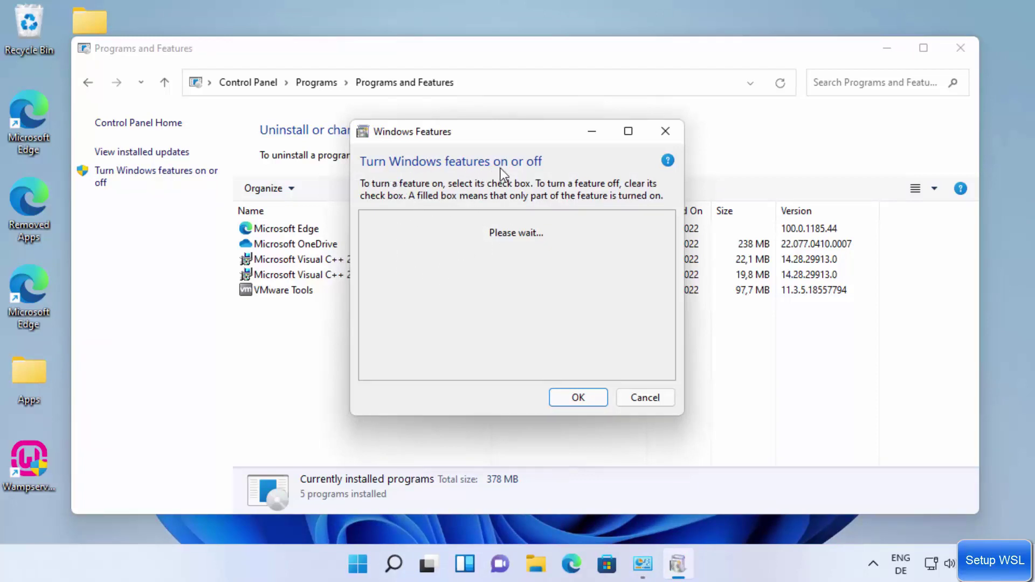
Use system search for "turn windows" to open the Turn Windows features on or off entry directly.
left_click(394, 564)
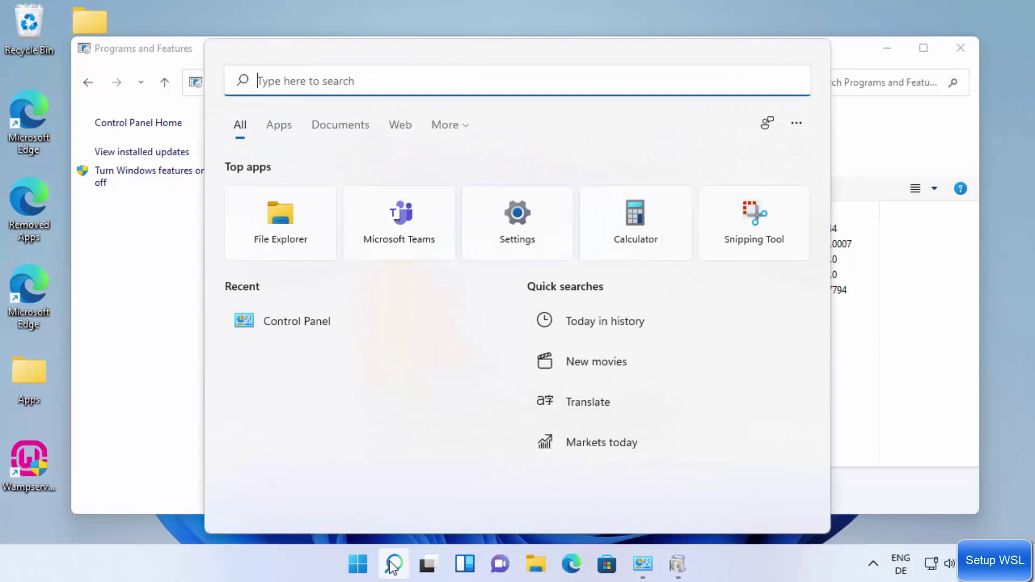
type("t")
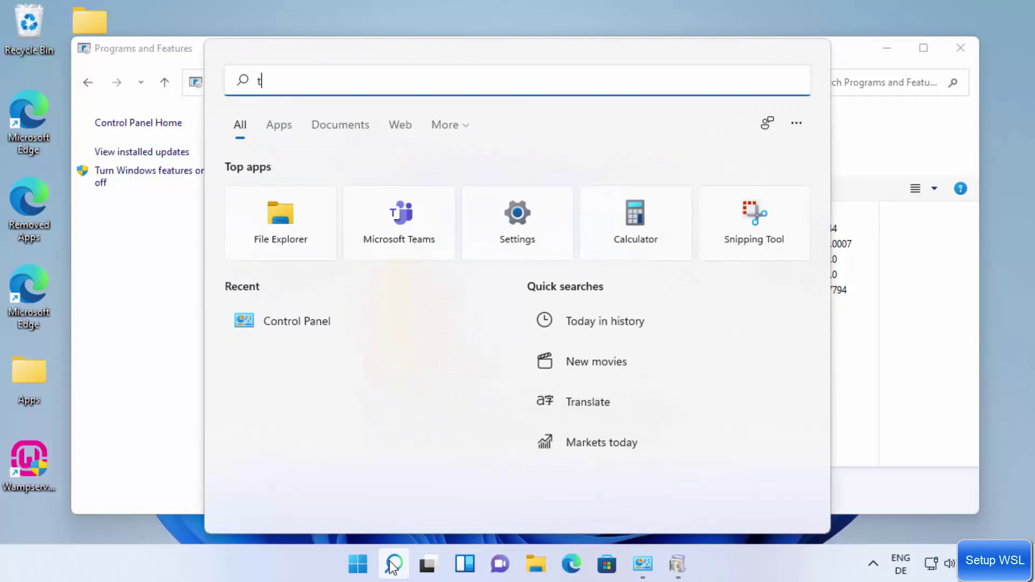
type("urn wi")
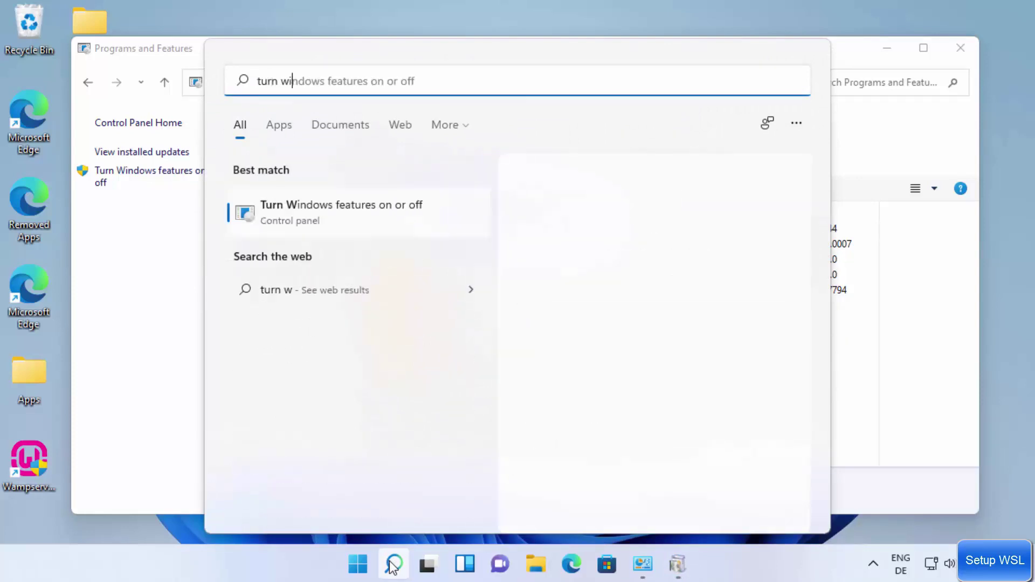
type("ndow")
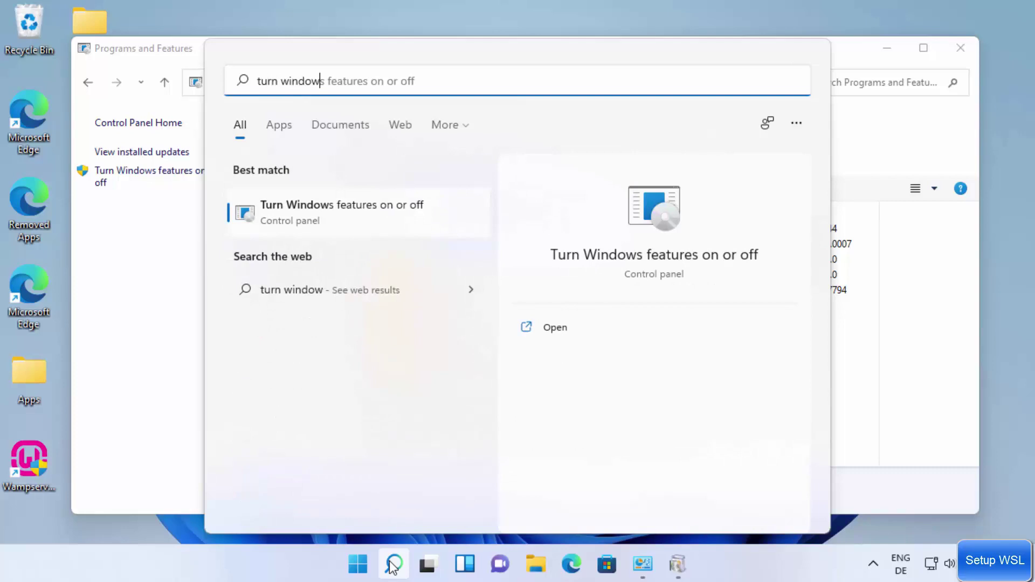
type("s")
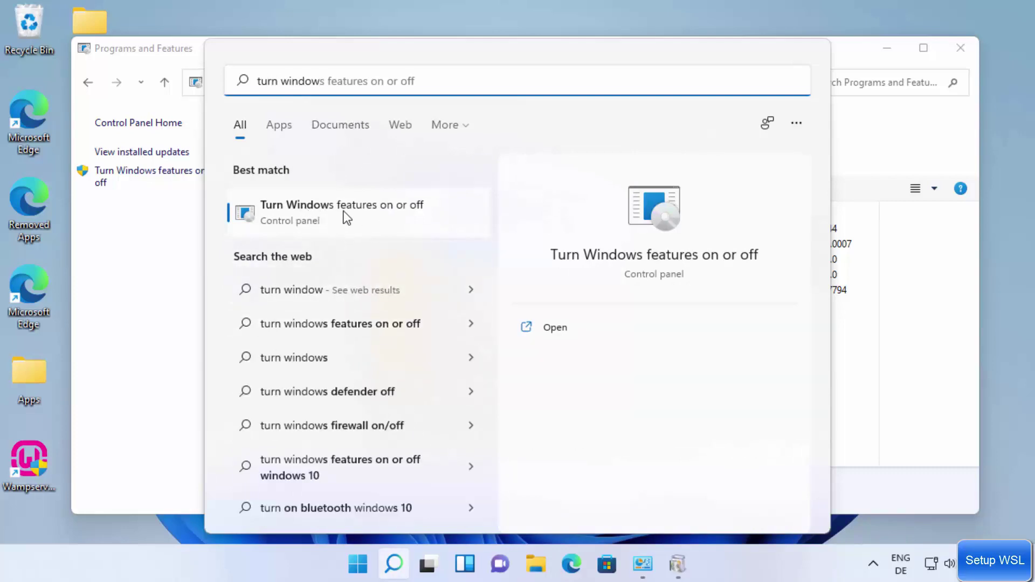
left_click(344, 211)
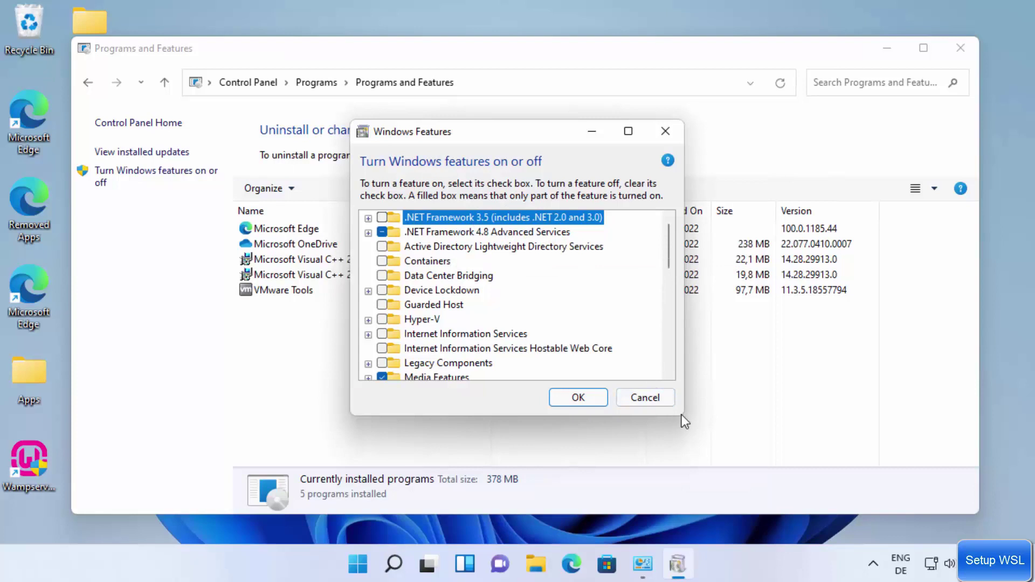
Enlarge the Windows Features dialog, enable Windows Subsystem for Linux, and restart the computer to apply it.
left_click_drag(682, 417, 821, 521)
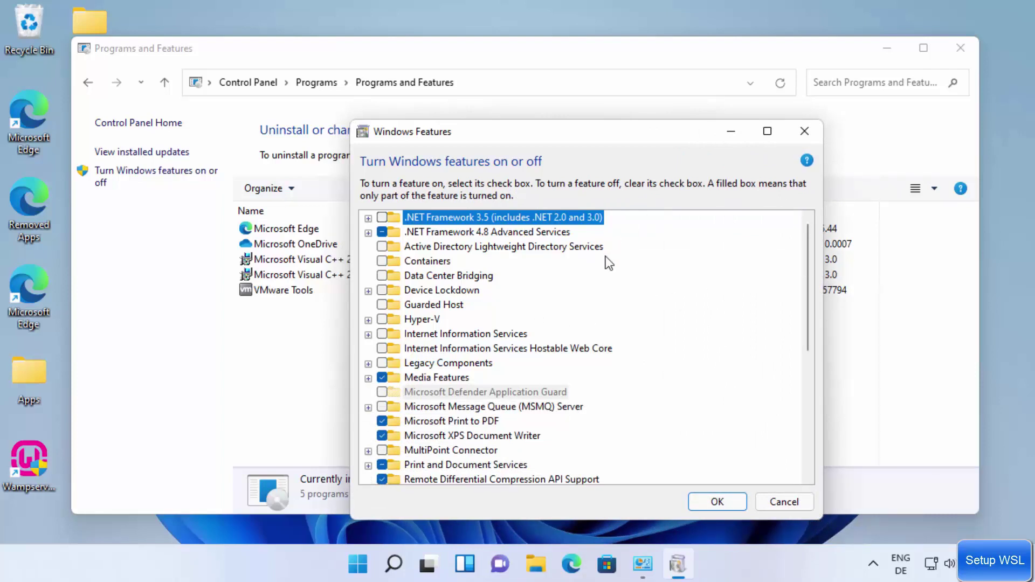
scroll(611, 266, "down", 4)
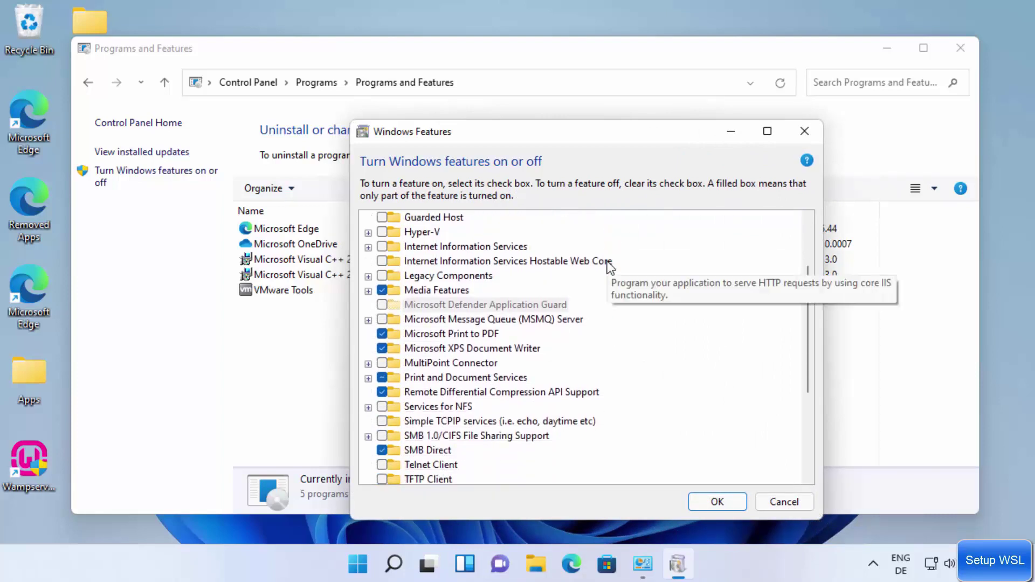
scroll(610, 268, "down", 2)
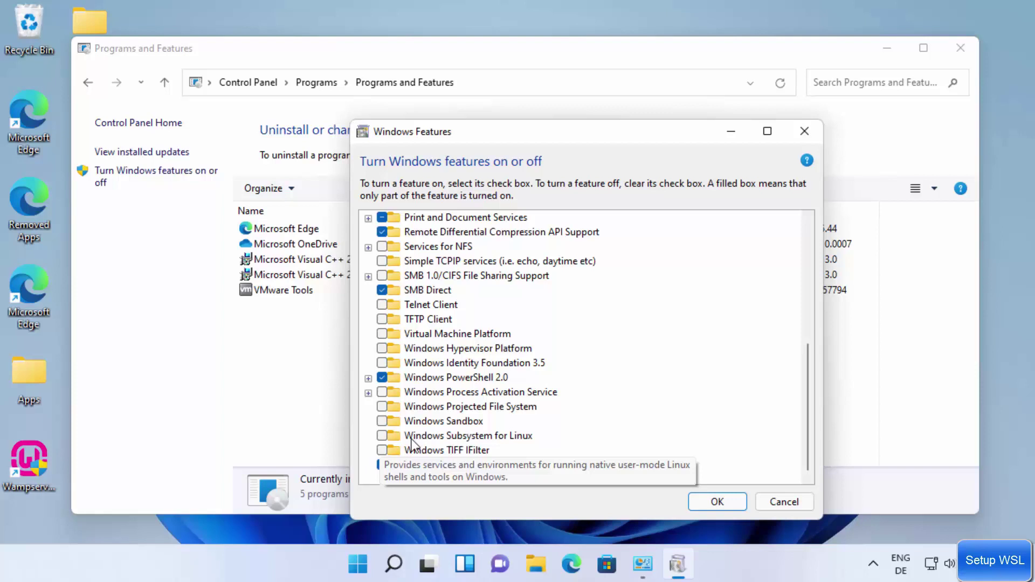
left_click(383, 436)
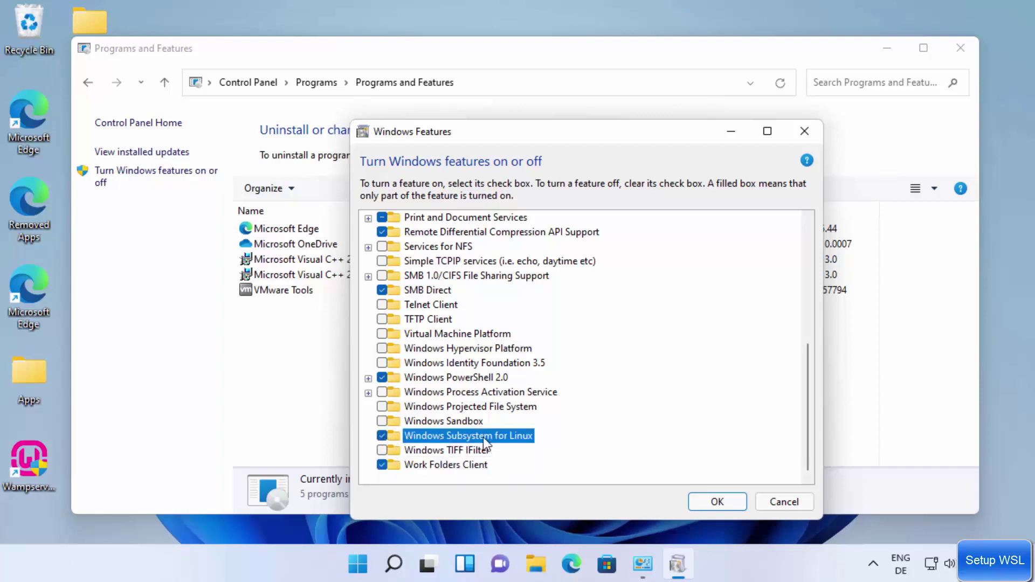
left_click(702, 501)
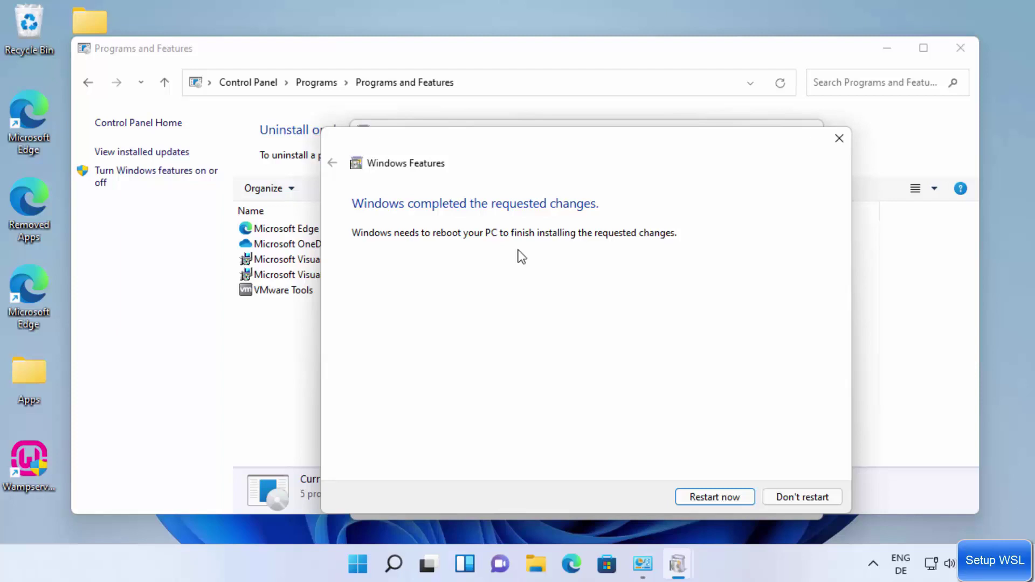
left_click(706, 496)
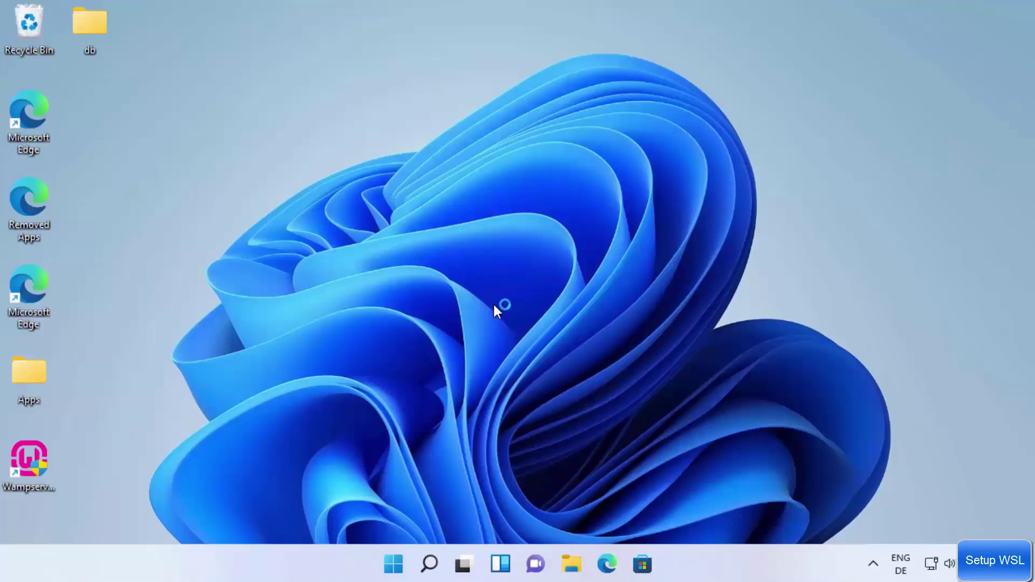
Open a Command Prompt through a search for cmd and run the bash command.
left_click(430, 564)
left_click(431, 564)
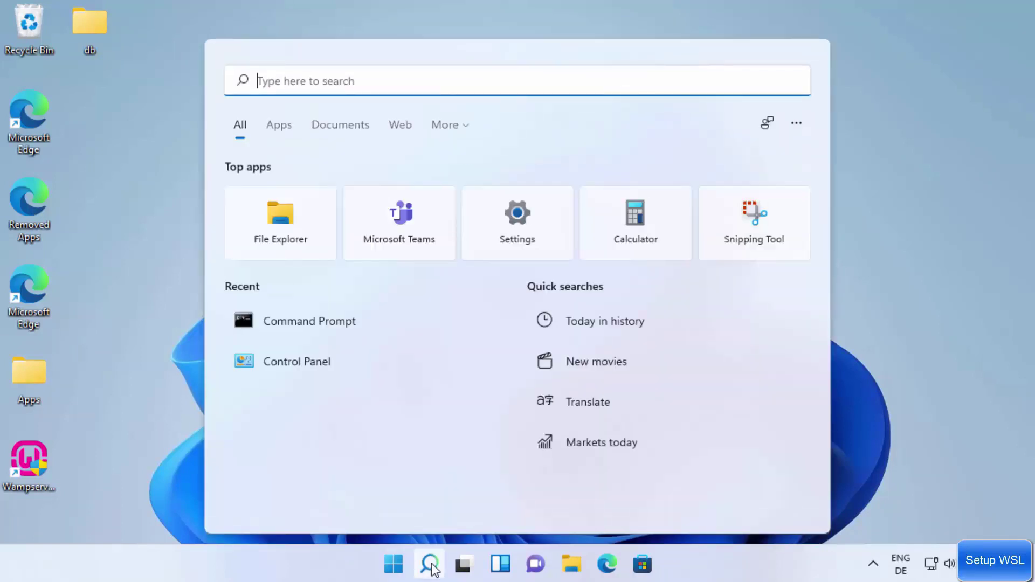
type("cmd")
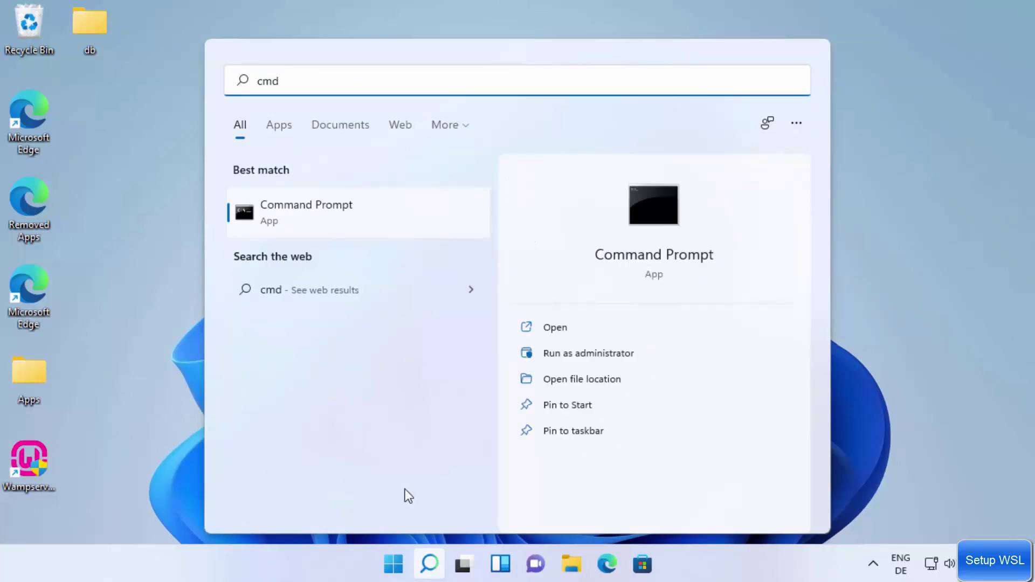
left_click(370, 215)
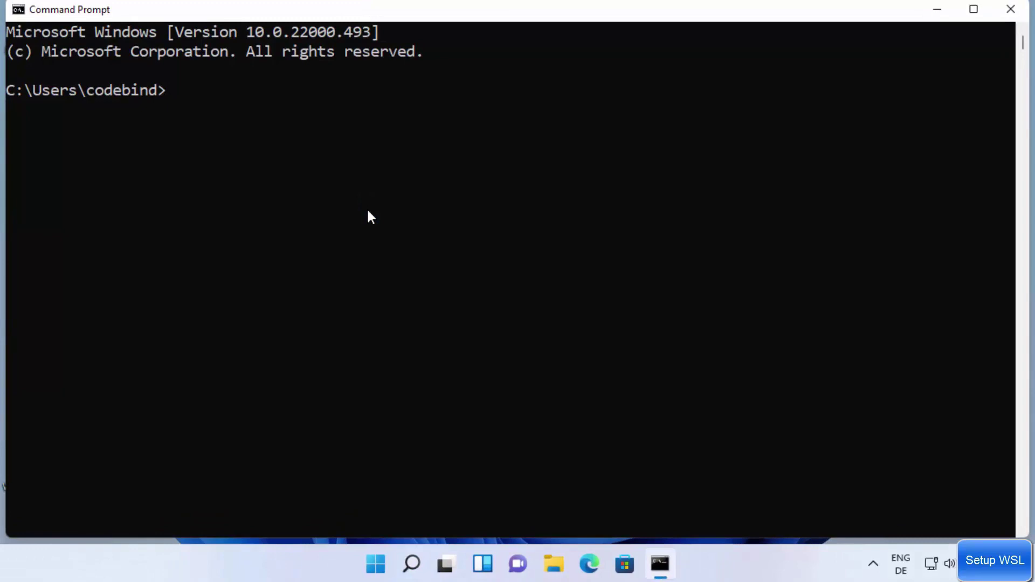
type("bash")
key("Return")
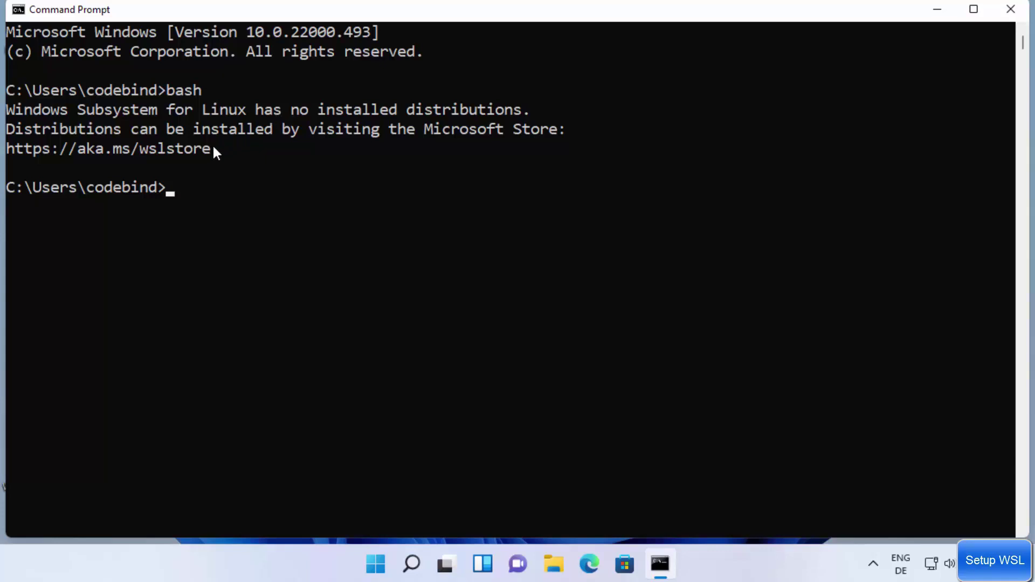
Copy the aka.ms/wslstore link from the bash output and minimize the Command Prompt.
left_click_drag(208, 147, 34, 152)
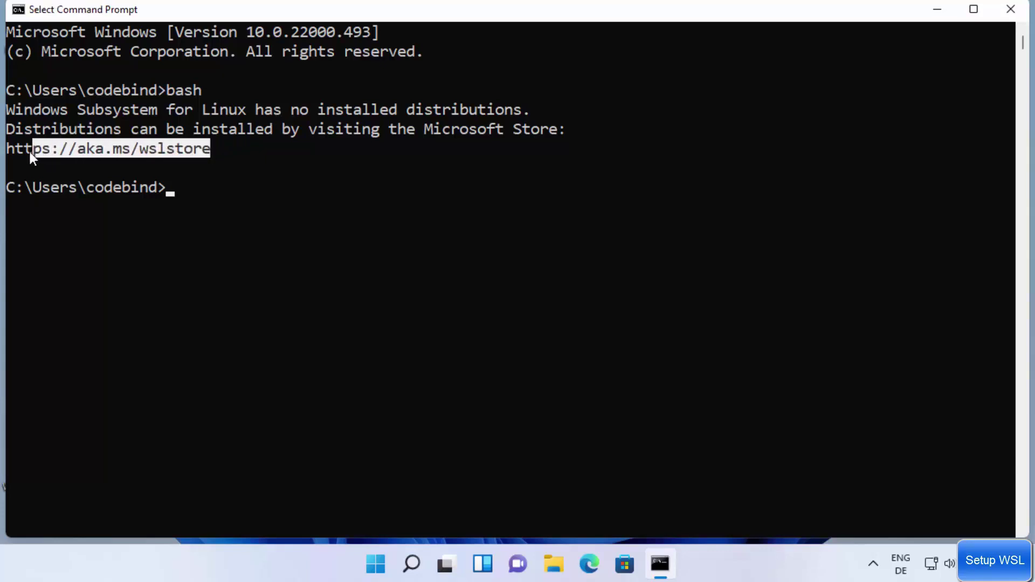
right_click(59, 146)
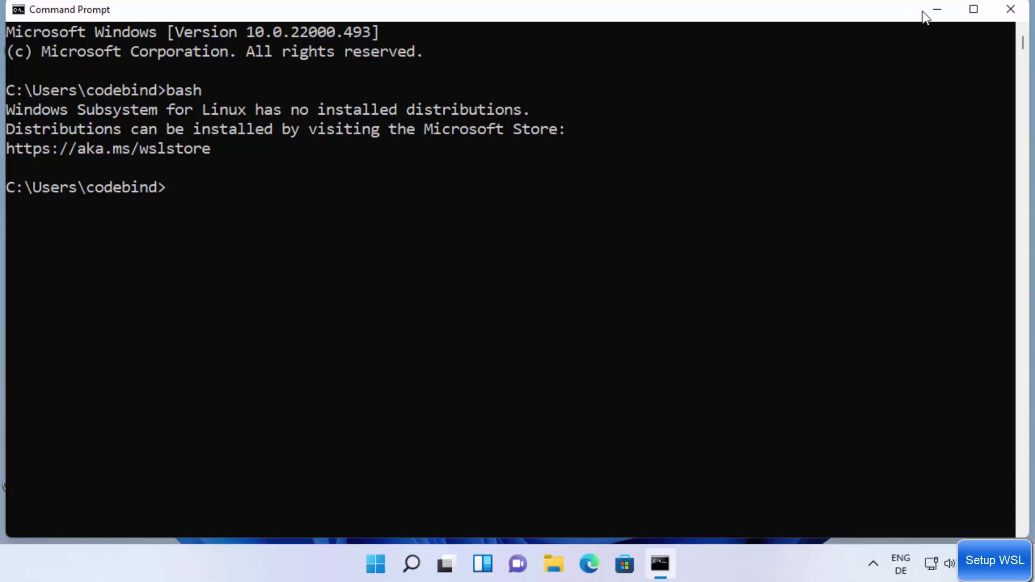
left_click(939, 8)
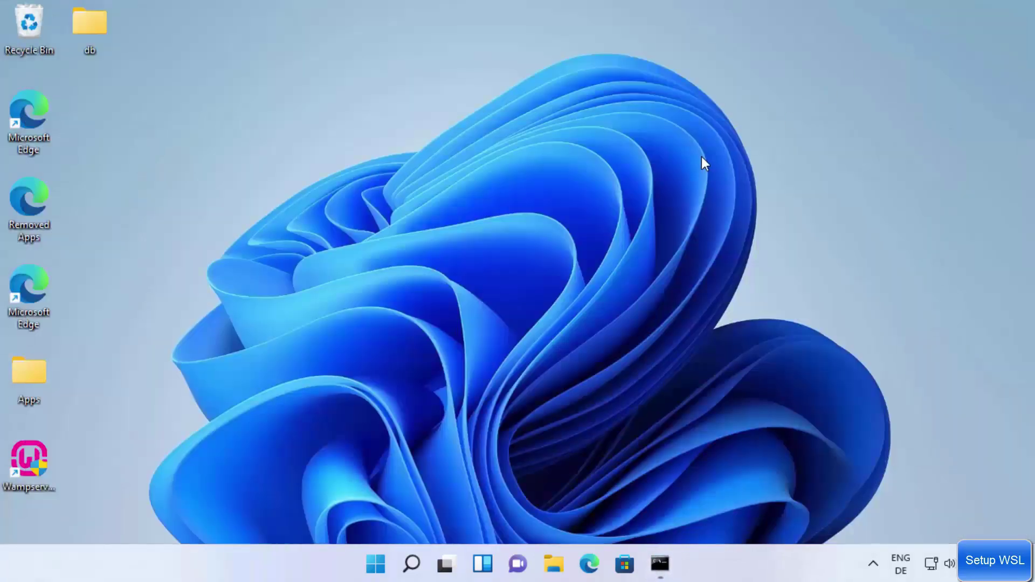
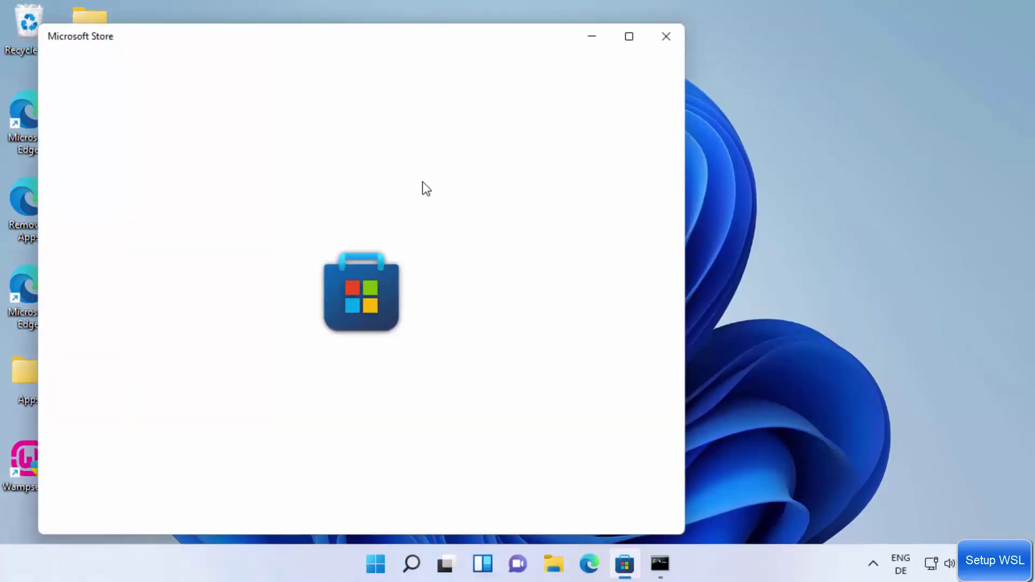
Switch to the Microsoft Store, maximize its window and search for "linux".
left_click(629, 37)
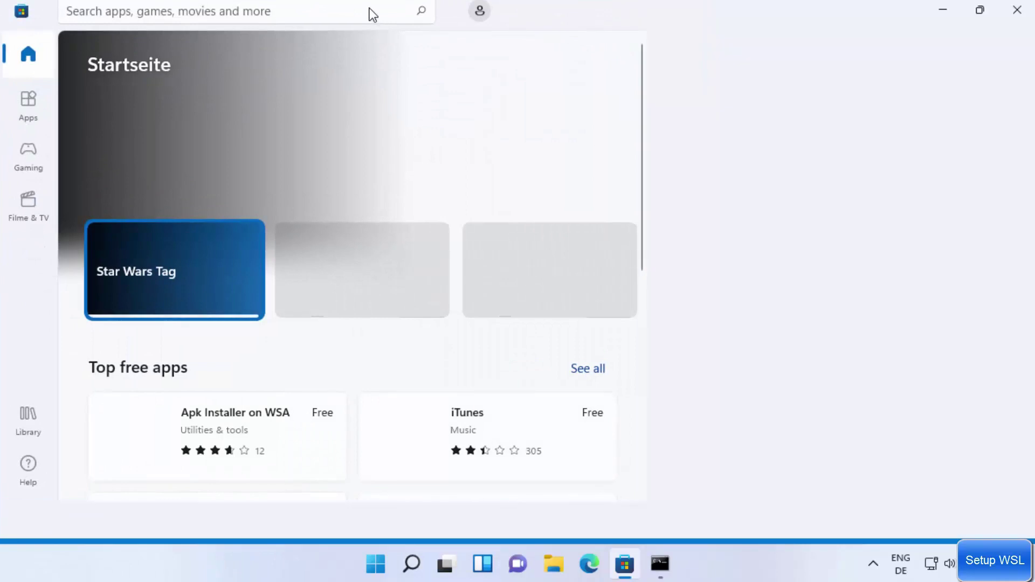
left_click(412, 17)
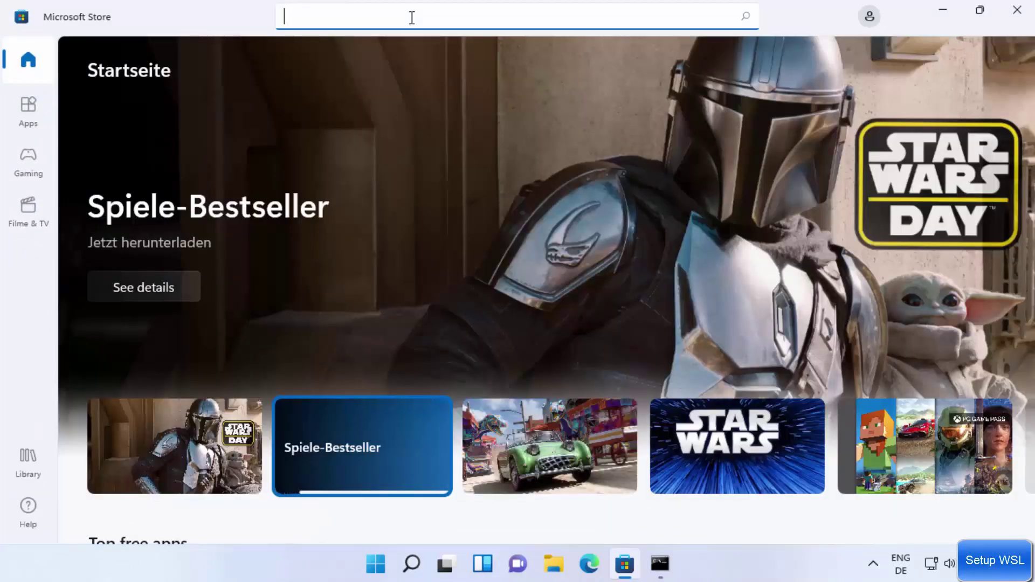
type("l")
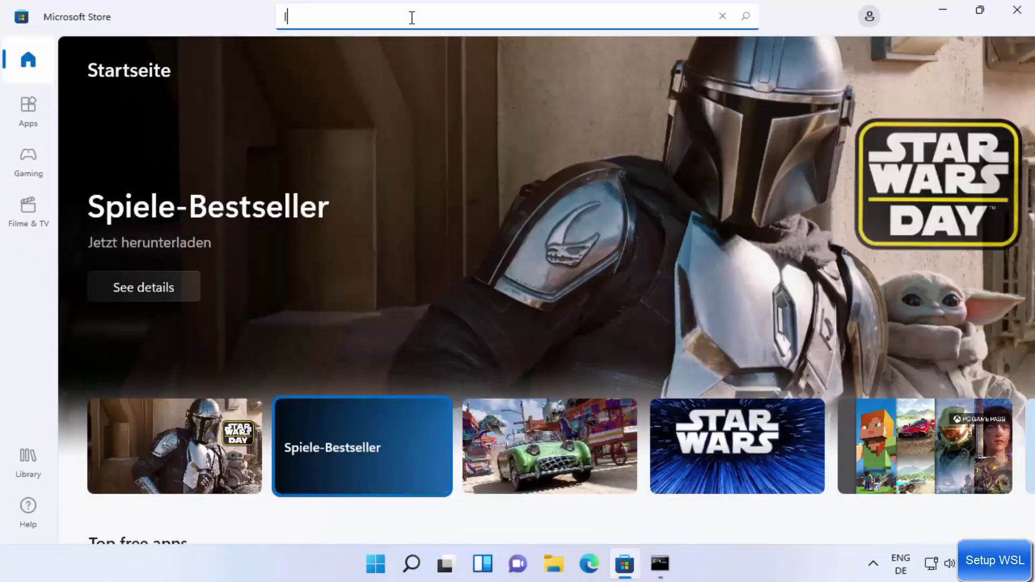
type("inux")
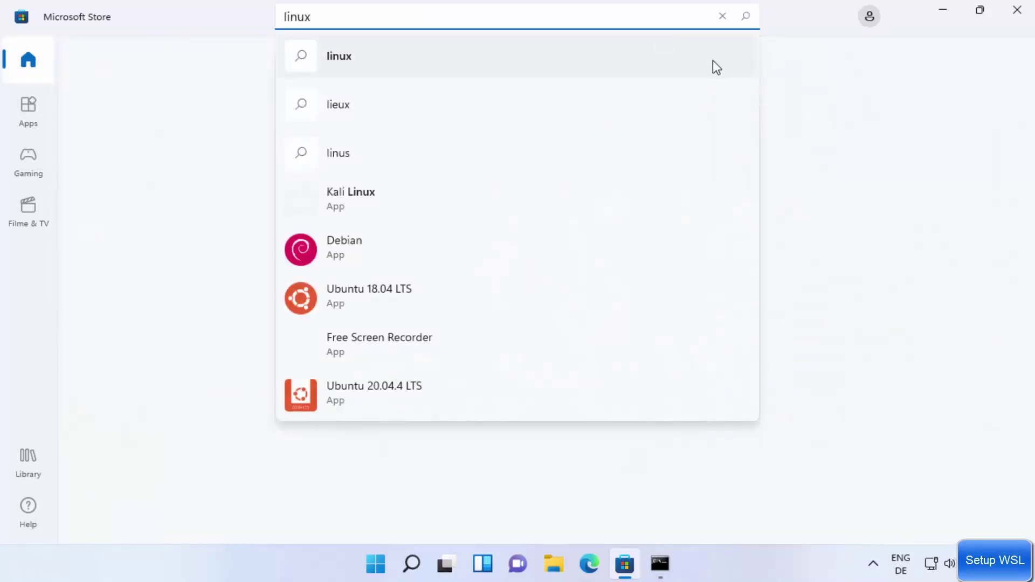
key("Return")
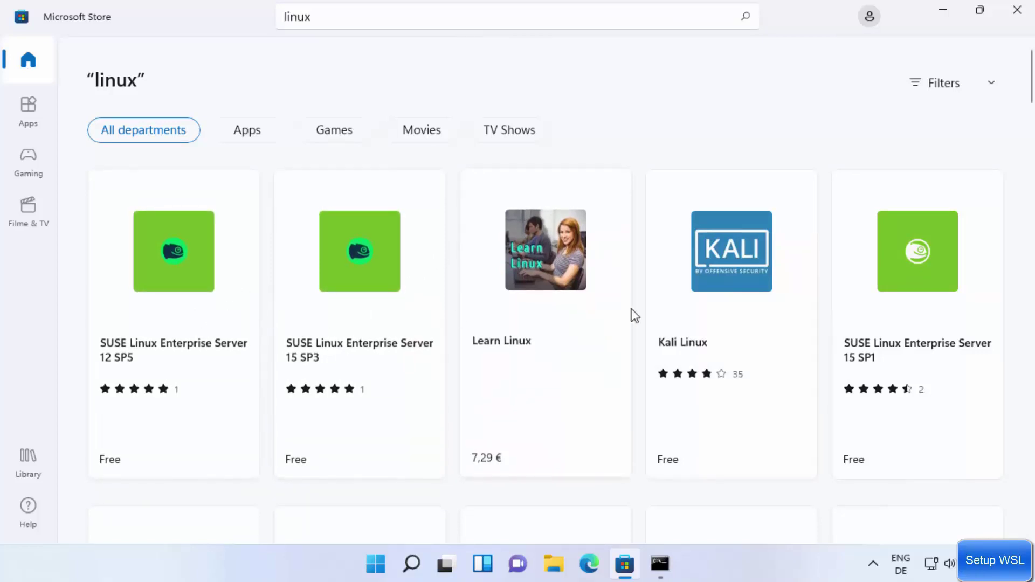
Browse the Linux results in the Microsoft Store and search the store for "ubuntu".
scroll(692, 311, "down", 4)
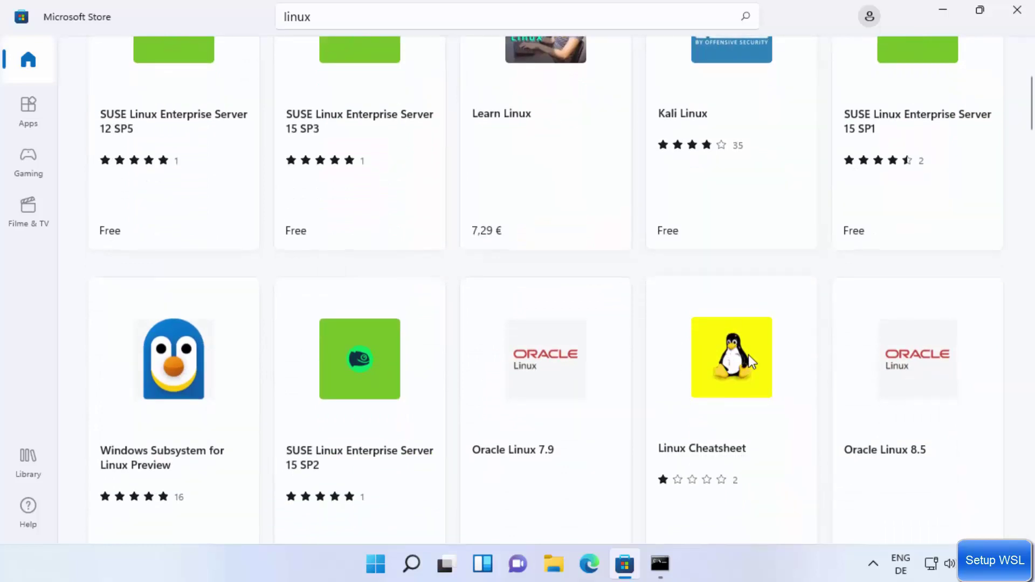
scroll(748, 360, "down", 4)
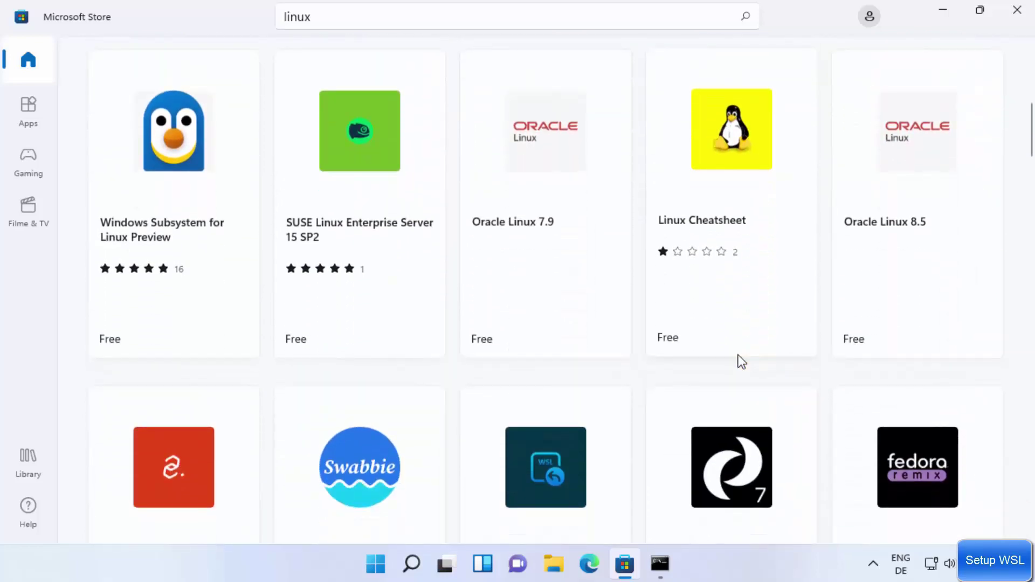
scroll(741, 361, "down", 7)
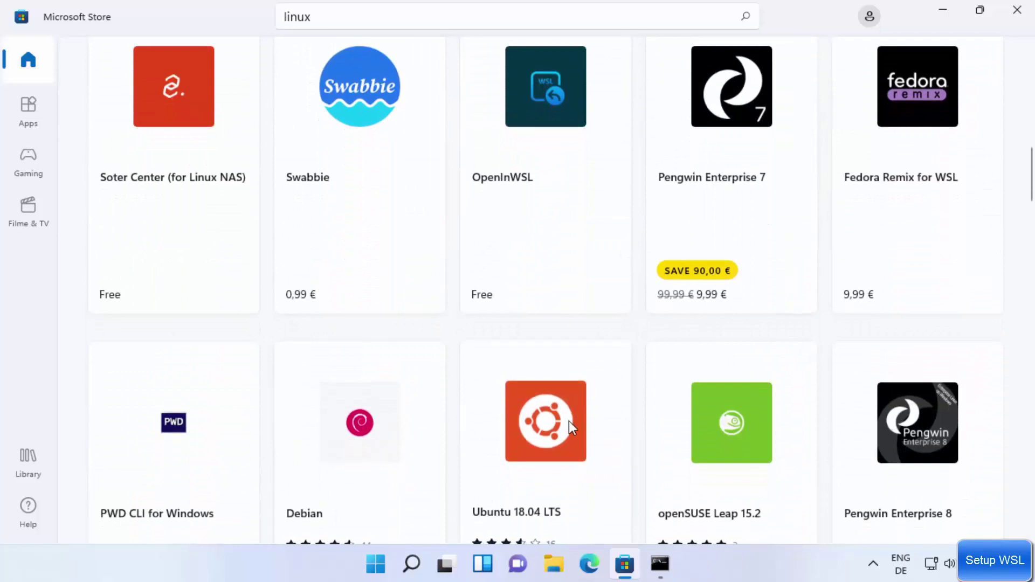
scroll(532, 426, "down", 5)
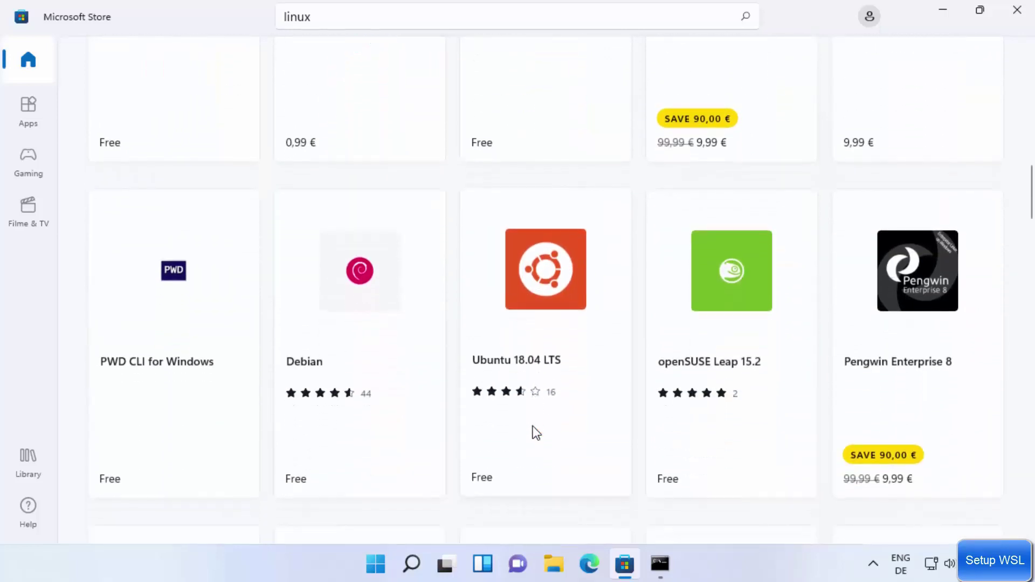
left_click(420, 24)
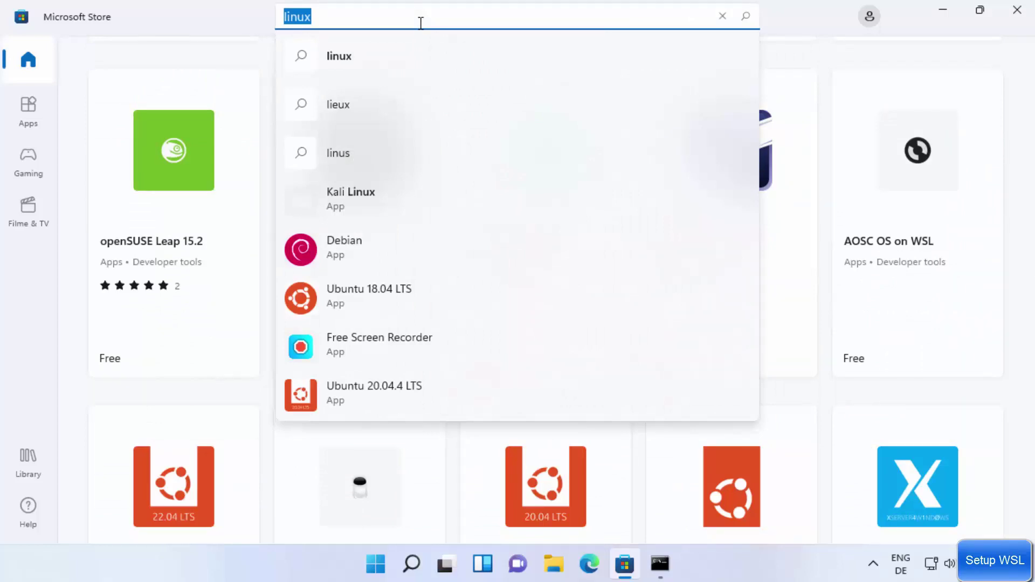
type("ub")
key("BackSpace")
type("buntu")
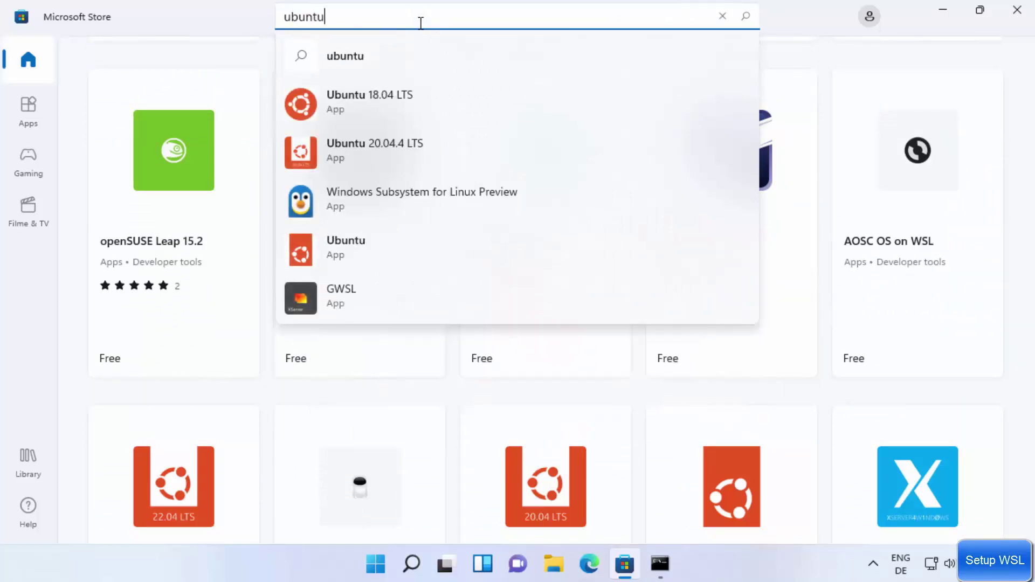
key("Return")
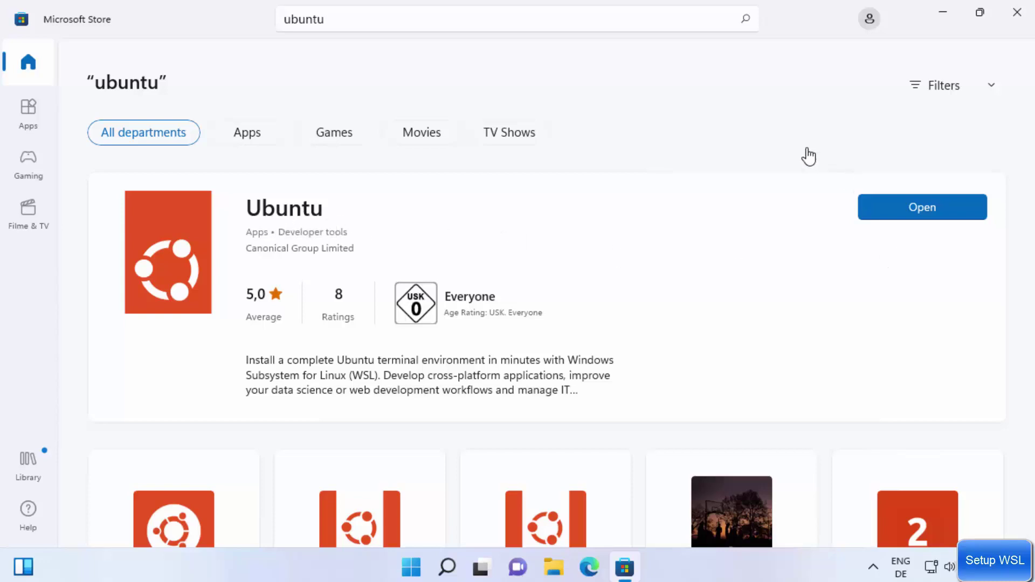
Open the Ubuntu app page from the results, expand its full description and select the sudo do-release-upgrade command.
scroll(757, 216, "down", 3)
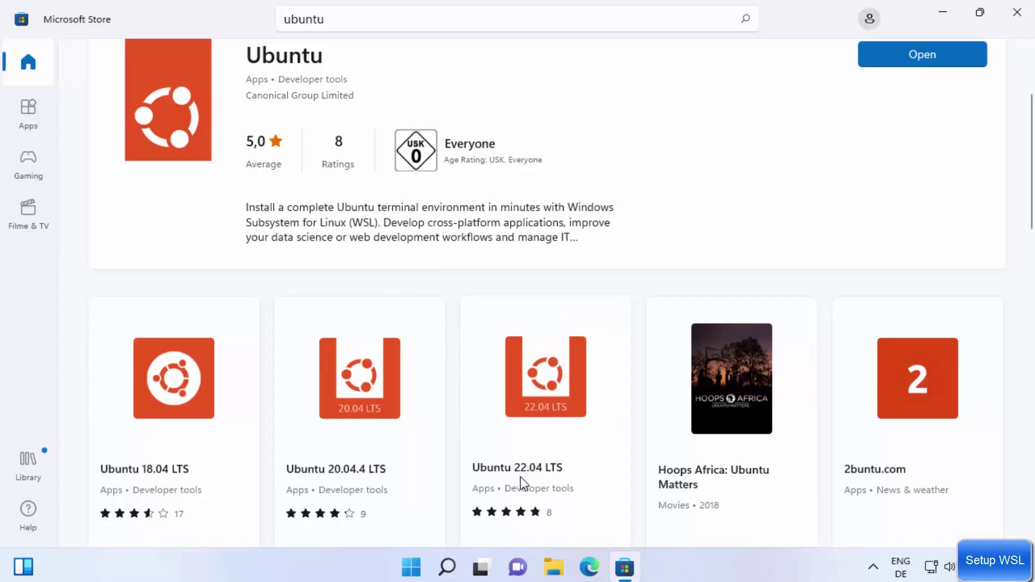
scroll(528, 482, "up", 3)
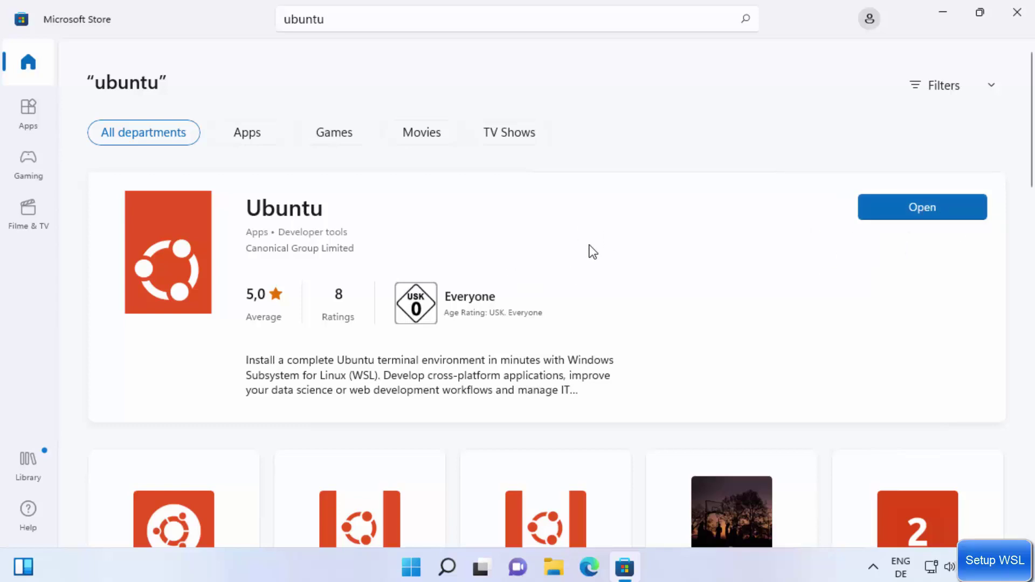
left_click(470, 226)
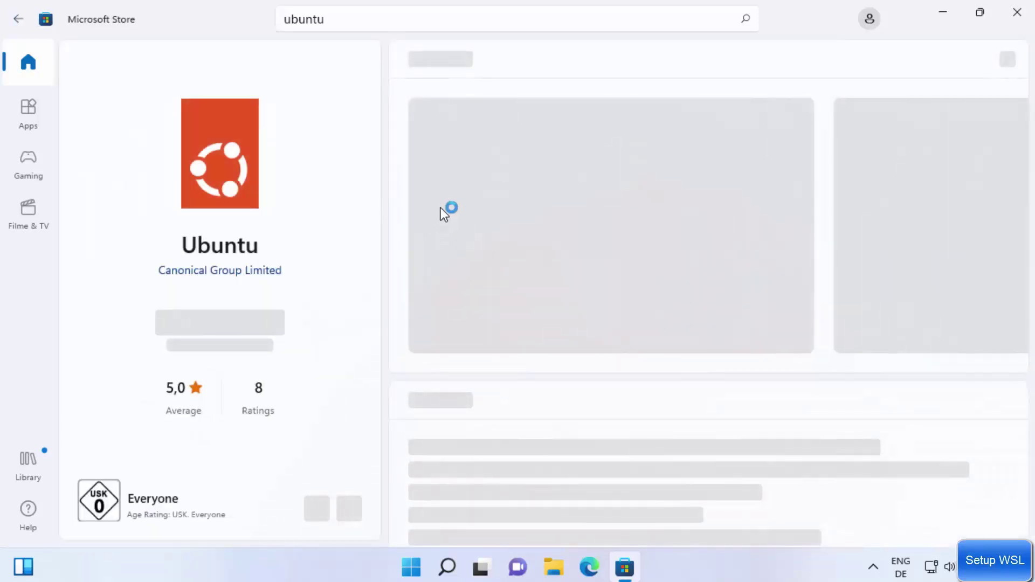
scroll(630, 271, "down", 1)
scroll(630, 271, "down", 3)
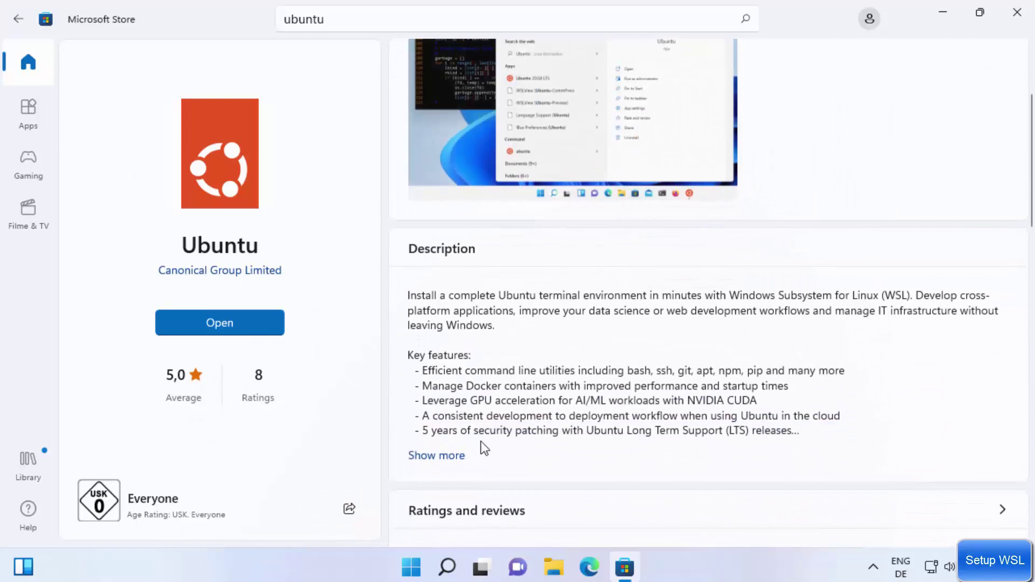
left_click(461, 458)
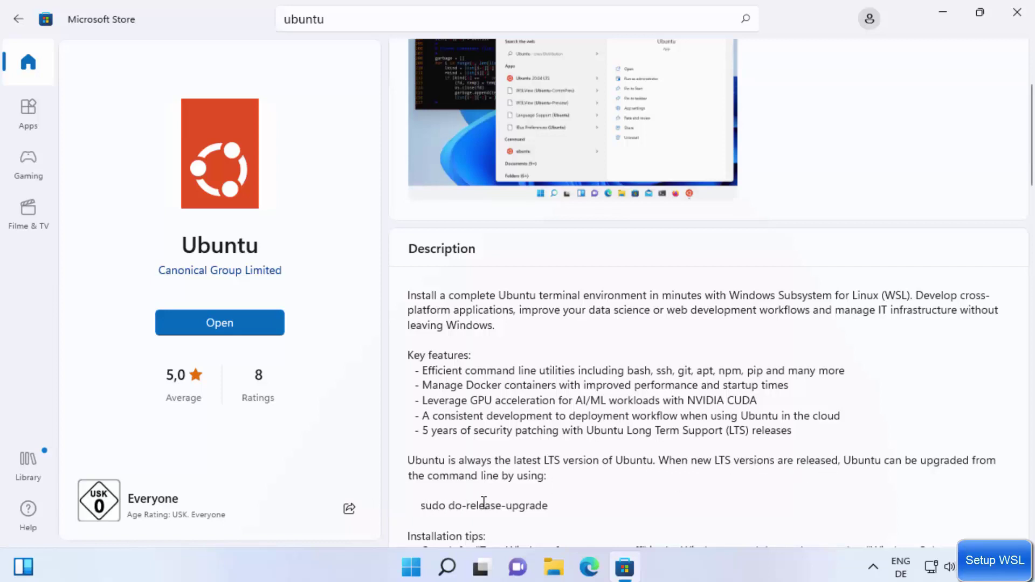
left_click_drag(425, 505, 541, 501)
scroll(640, 439, "down", 3)
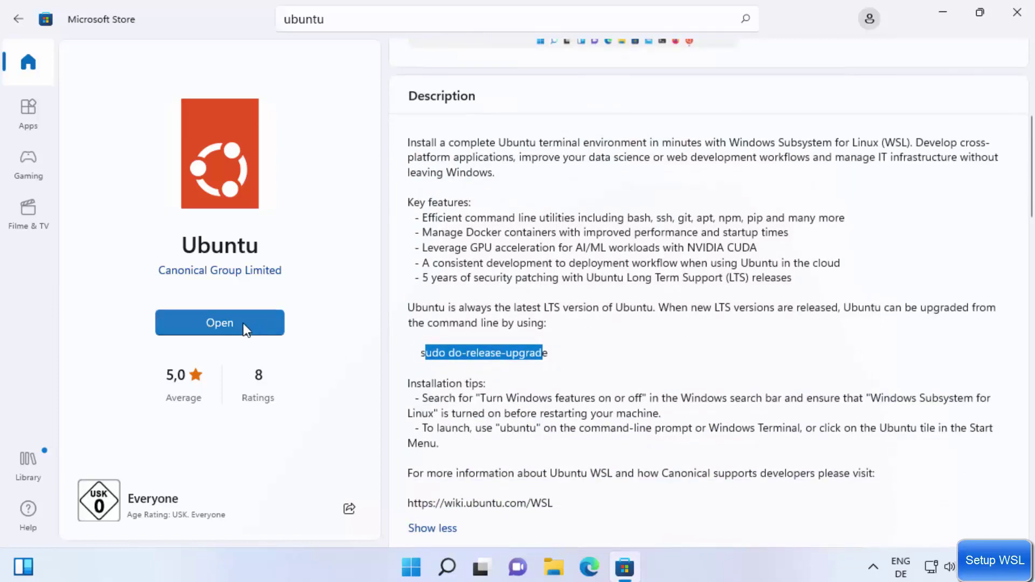
Launch Ubuntu from its store page, close its window and minimize the Microsoft Store.
left_click(209, 323)
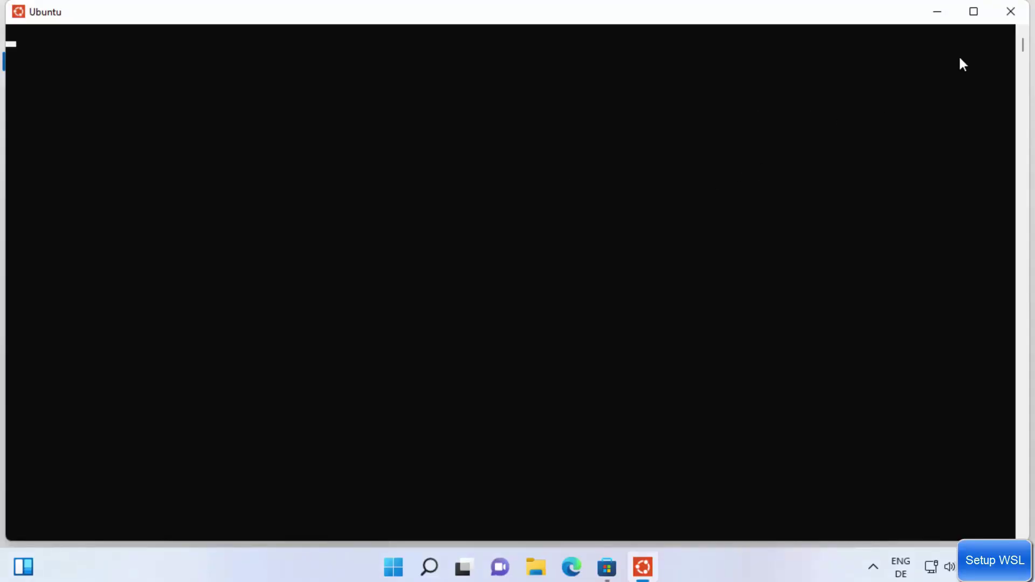
left_click(1008, 16)
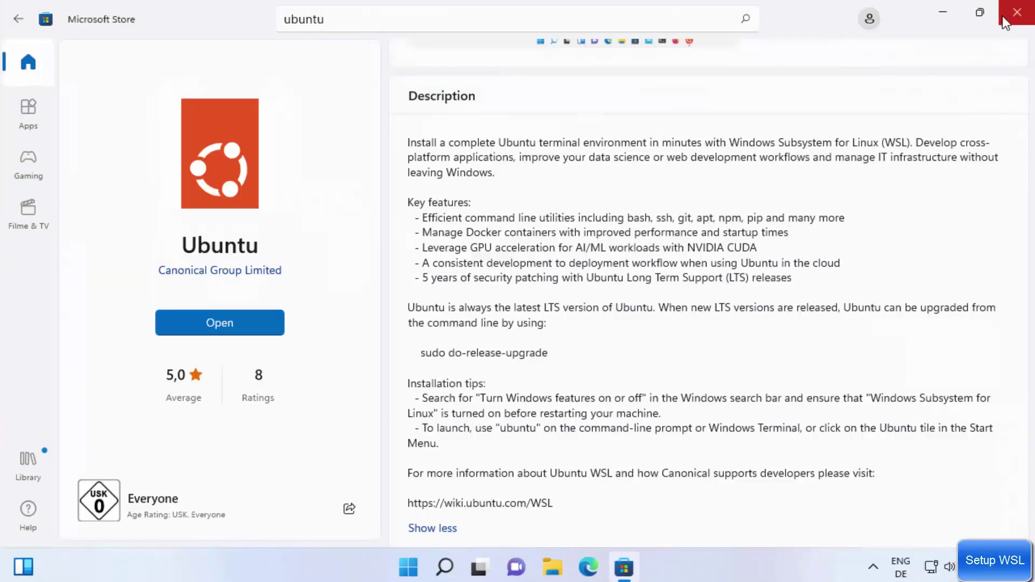
left_click(941, 14)
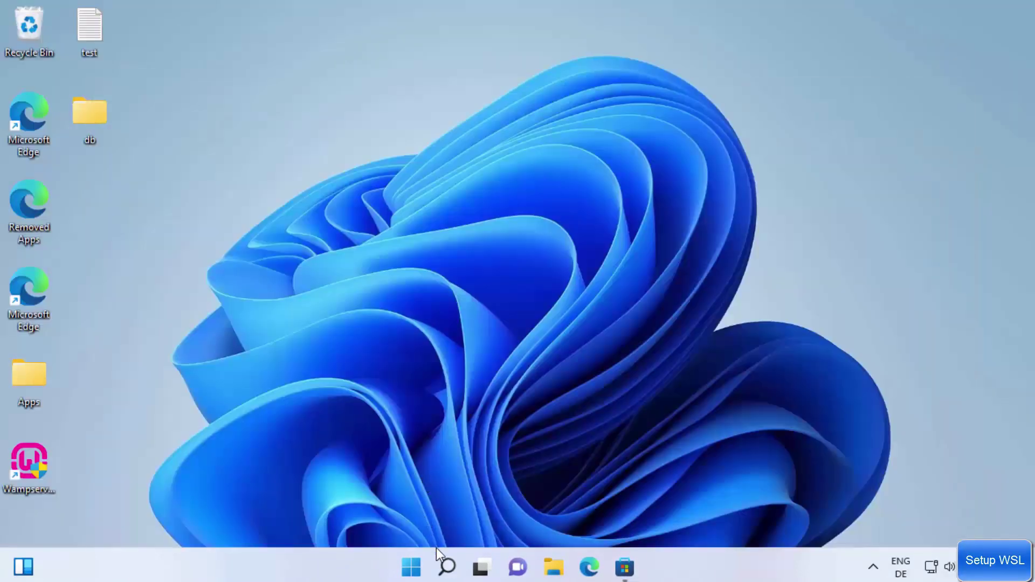
Launch the Ubuntu app through a Windows search for "ubuntu".
left_click(447, 566)
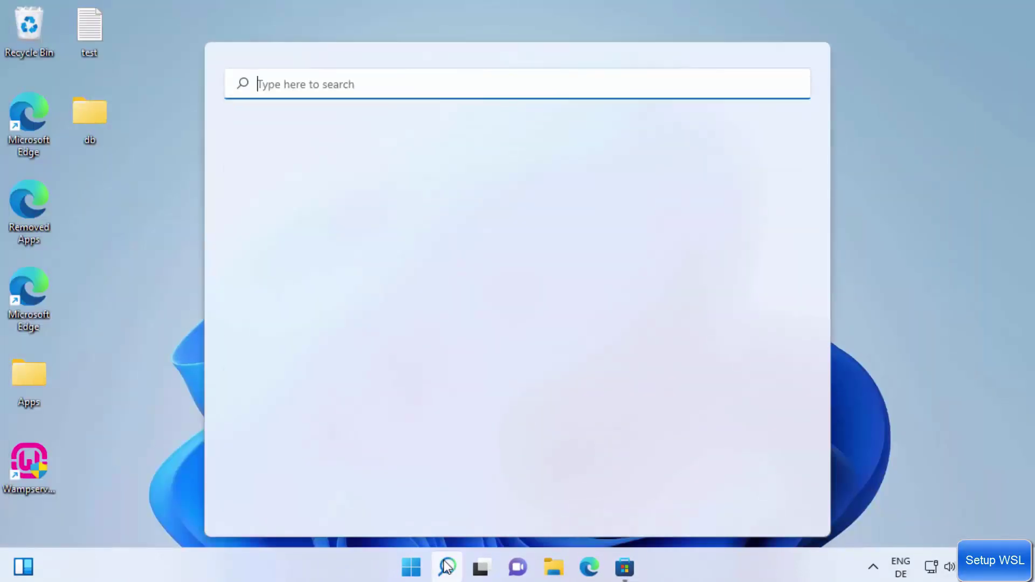
type("ubuntu")
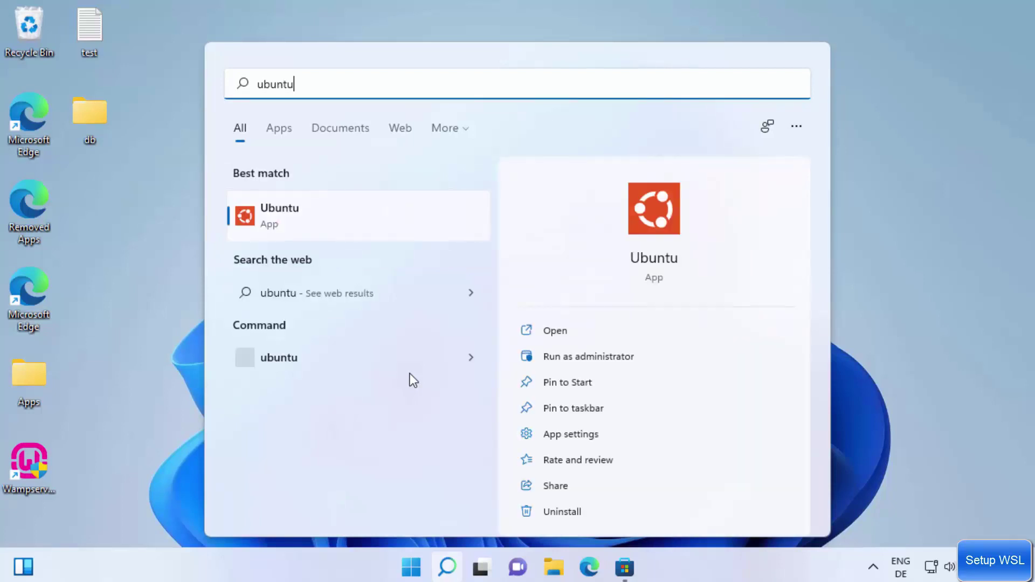
left_click(373, 219)
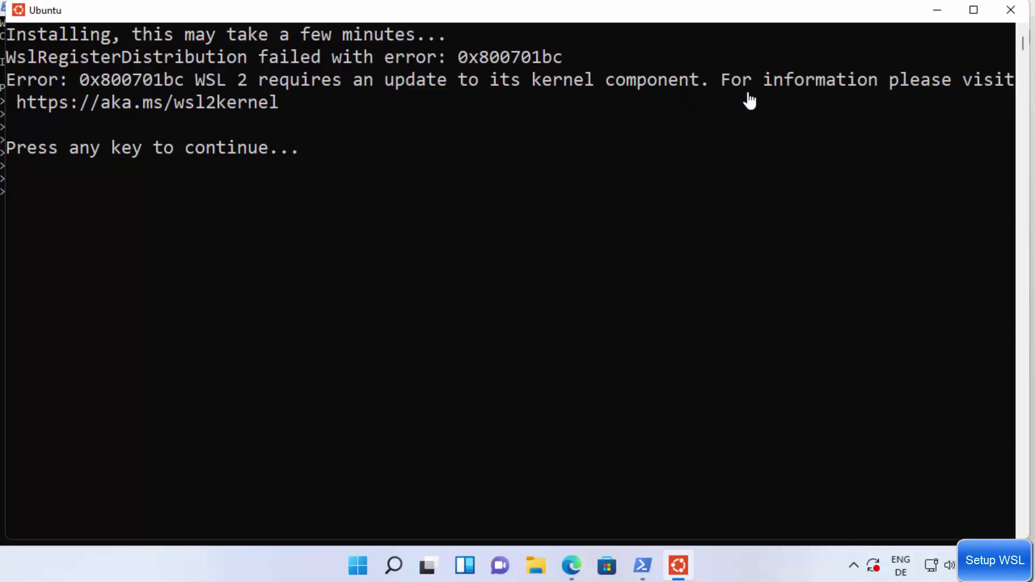
double_click(197, 107)
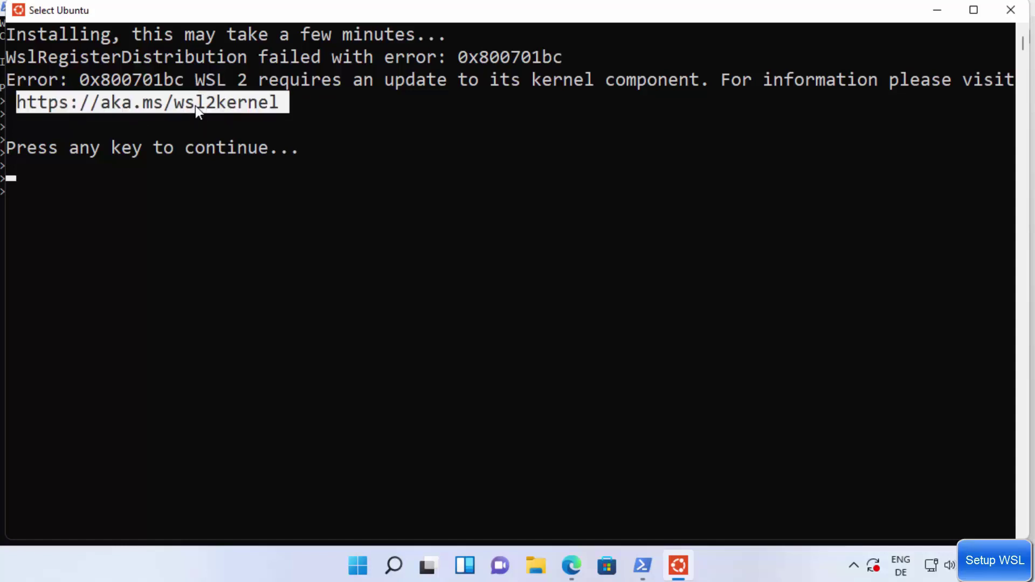
right_click(195, 106)
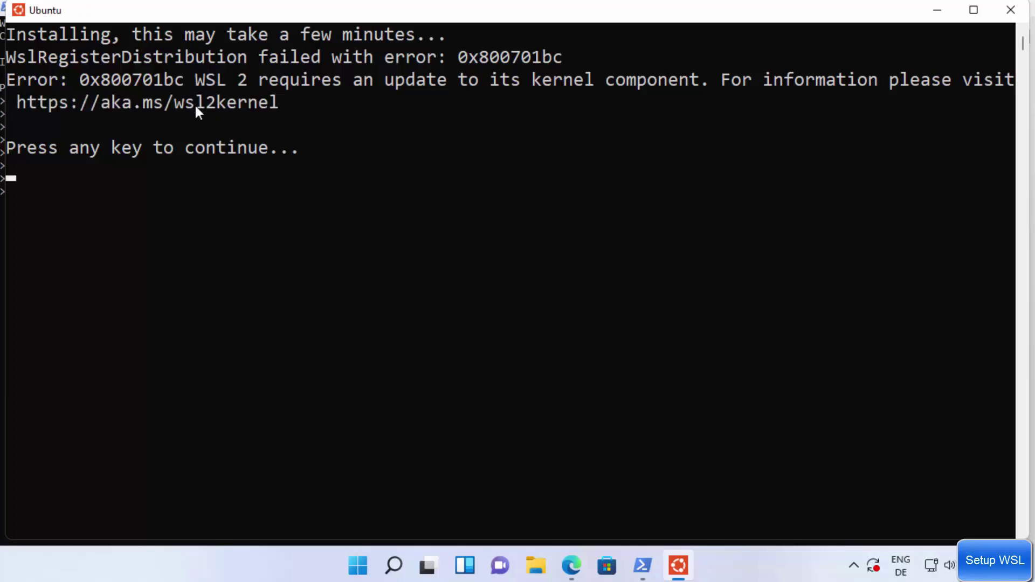
double_click(195, 106)
key("ctrl+c")
right_click(195, 105)
key("Return")
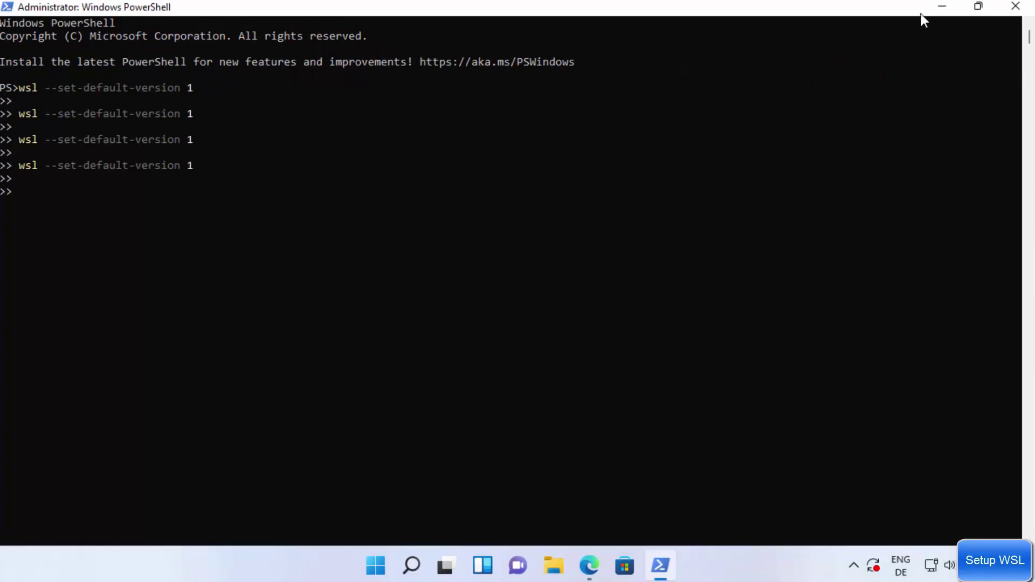
left_click(949, 7)
left_click(587, 547)
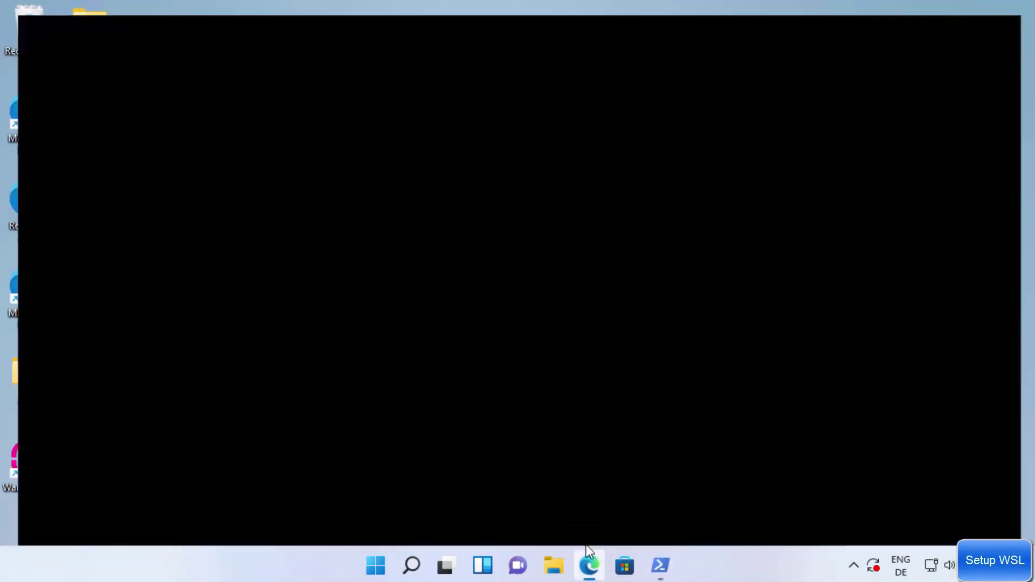
key("ctrl+v")
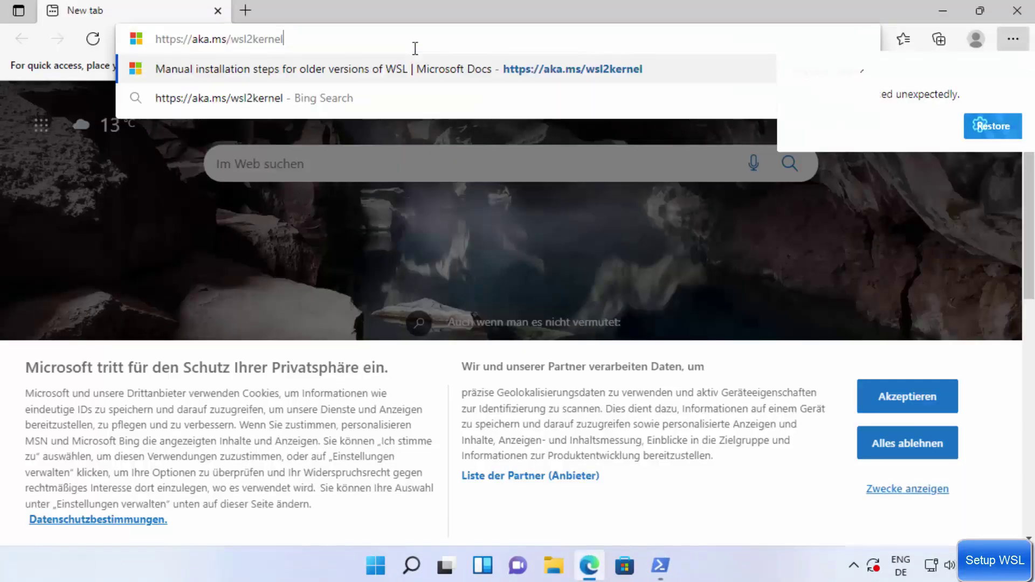
key("Return")
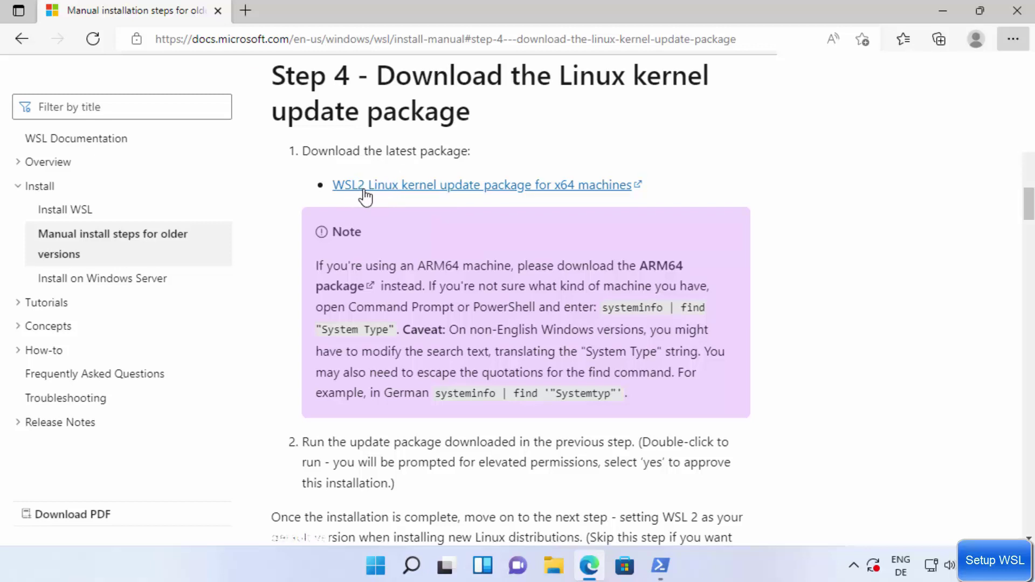
Download the WSL2 Linux kernel update package for x64 machines, minimize Edge and open the Downloads folder in File Explorer.
left_click(416, 189)
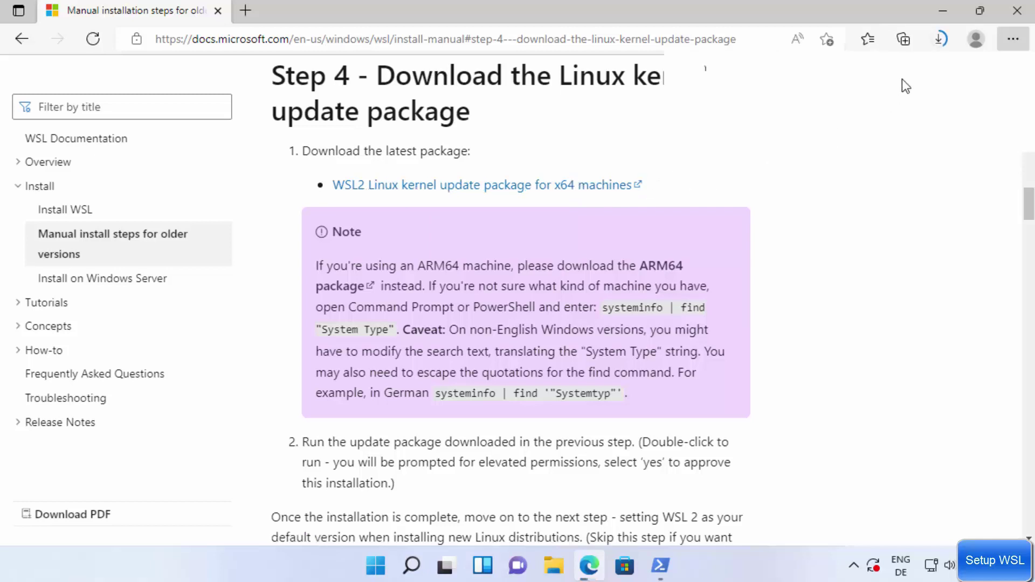
left_click(939, 44)
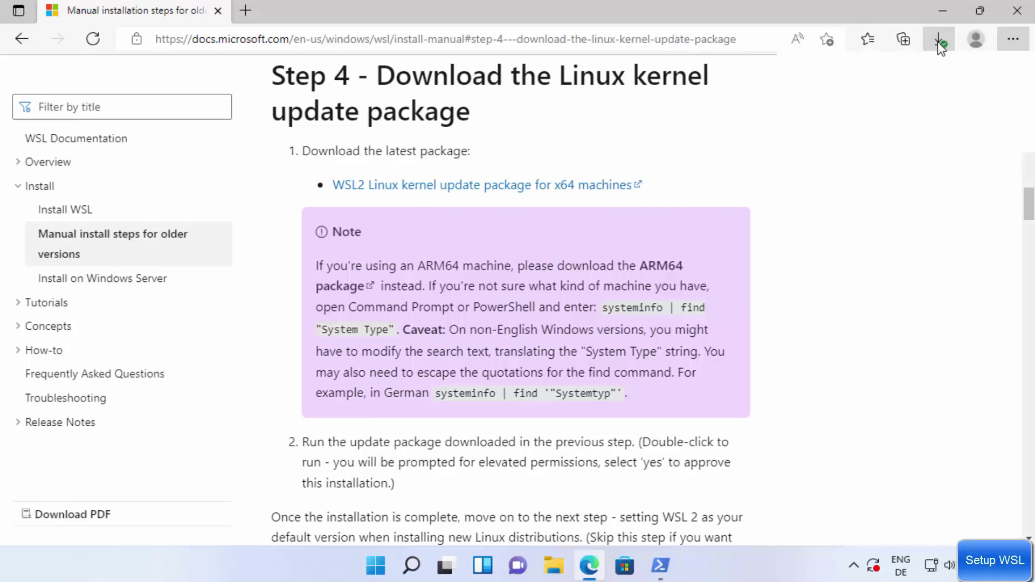
left_click(943, 11)
left_click(555, 564)
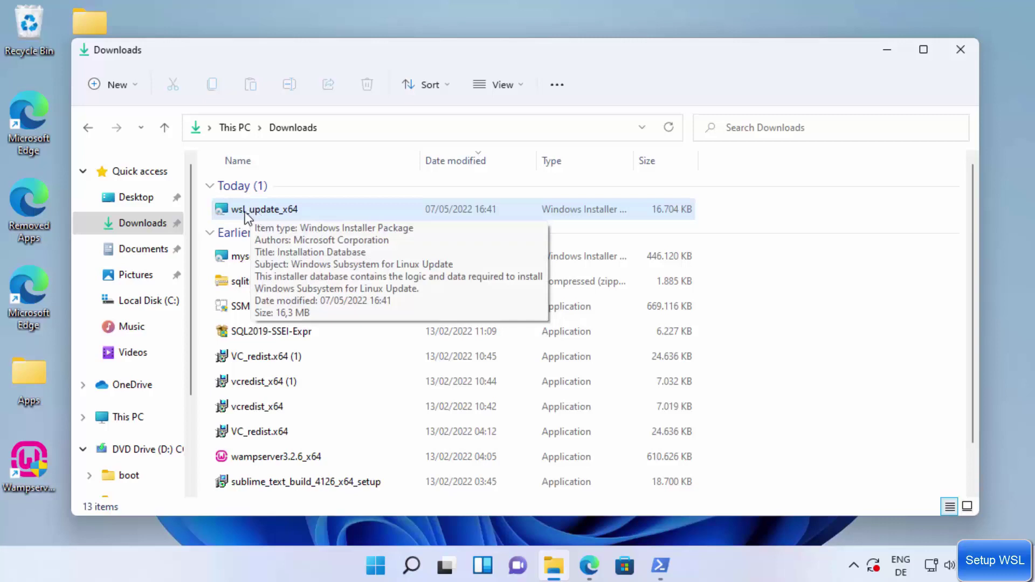
Install the WSL update from wsl_update_x64, allowing it to make changes to the device, and finish the setup wizard.
double_click(287, 212)
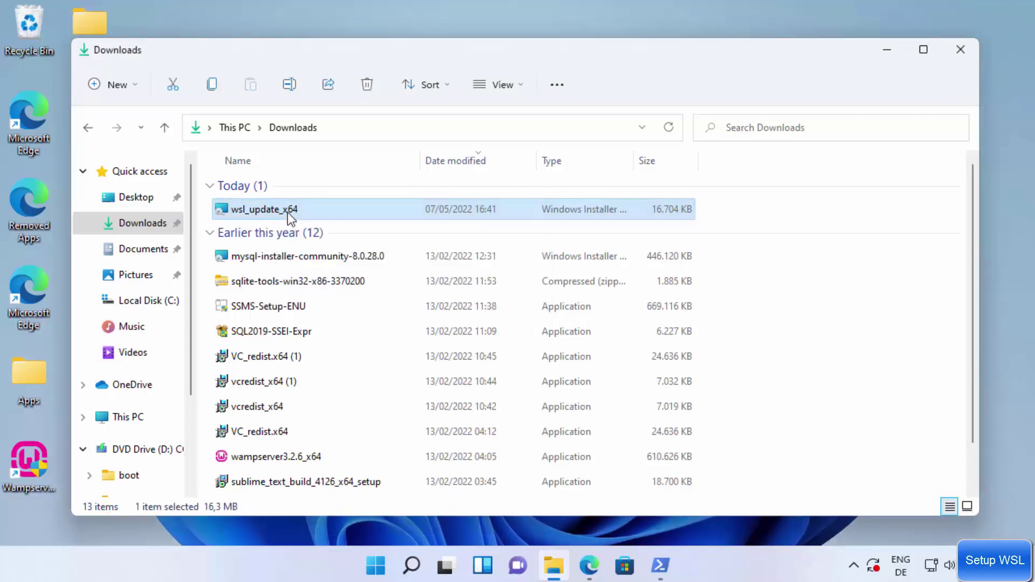
left_click(888, 49)
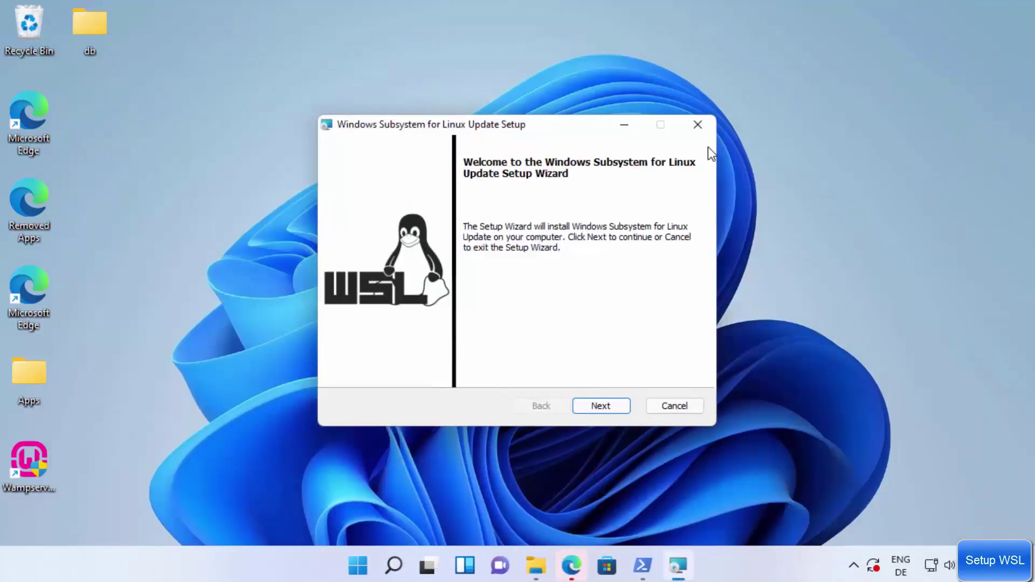
left_click(589, 404)
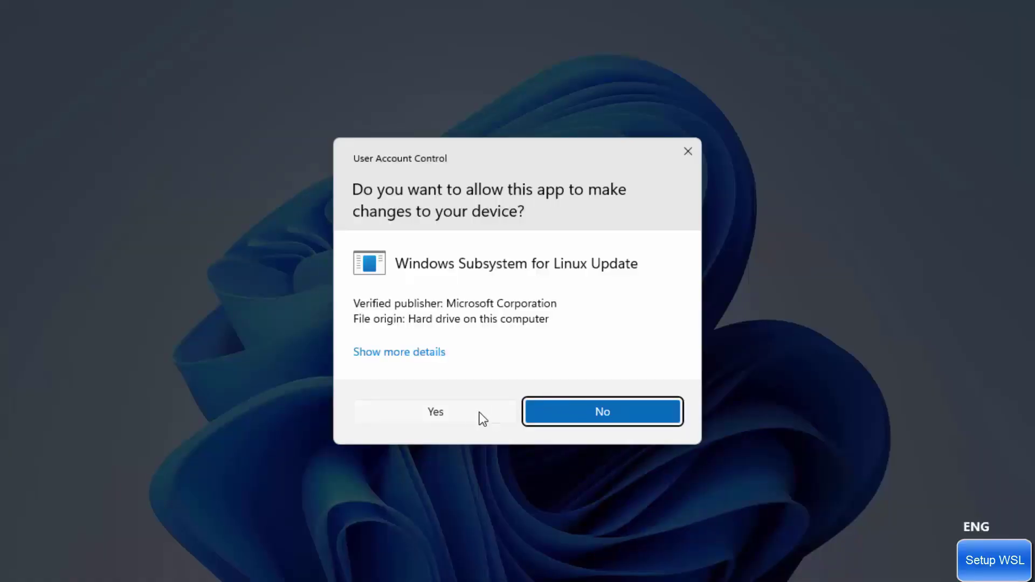
left_click(452, 412)
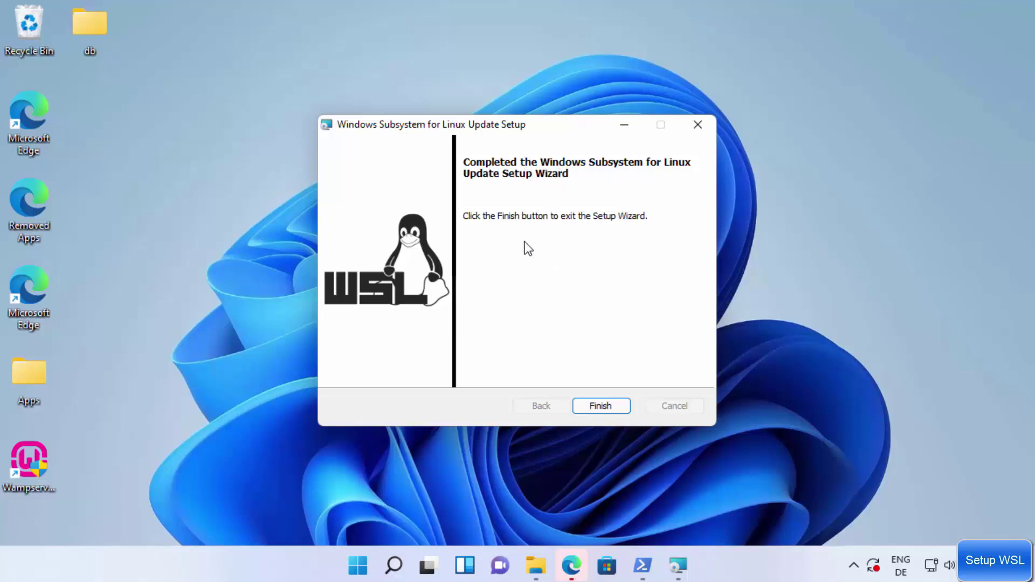
left_click(598, 407)
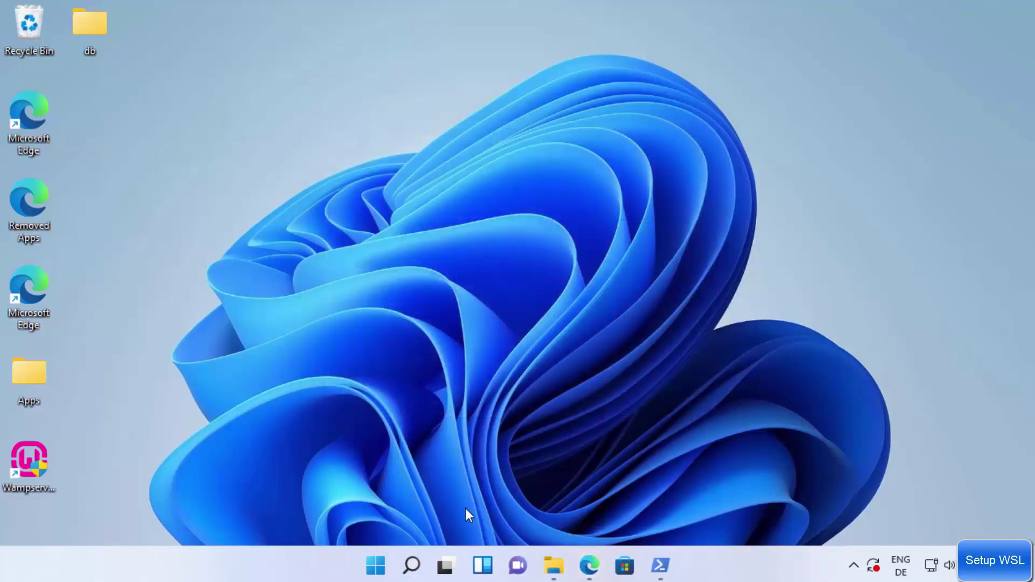
Launch Ubuntu again from the recent apps in Windows search to start its installation.
left_click(411, 565)
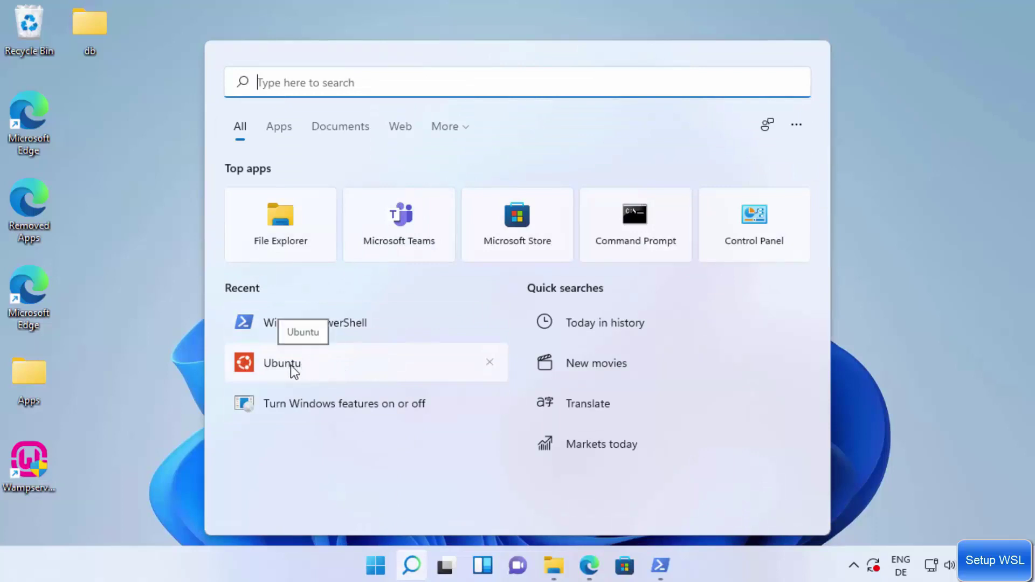
left_click(290, 364)
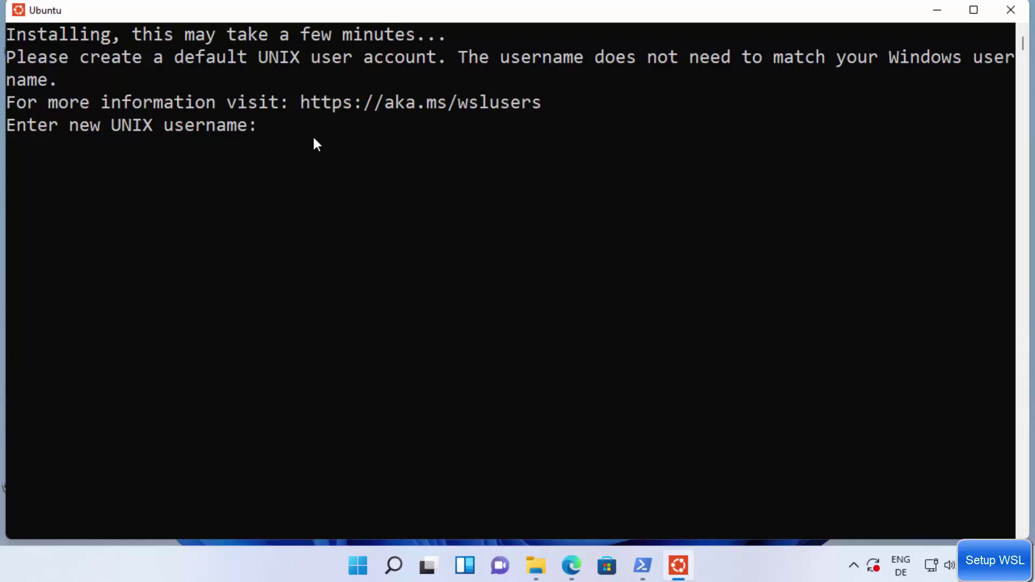
Create the default UNIX user account with the username codebind, entering and retyping the new account password.
type("codebind")
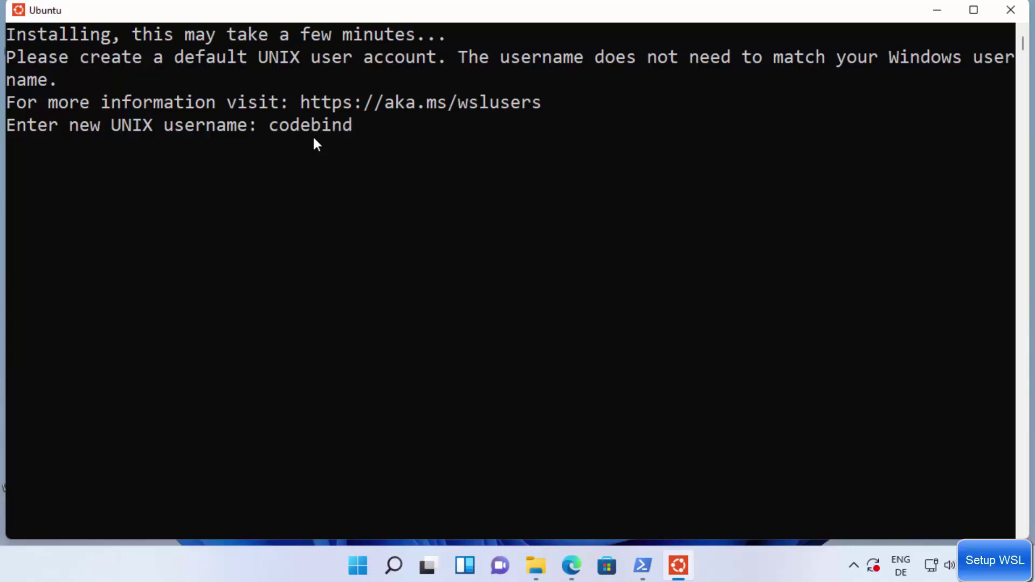
key("Return")
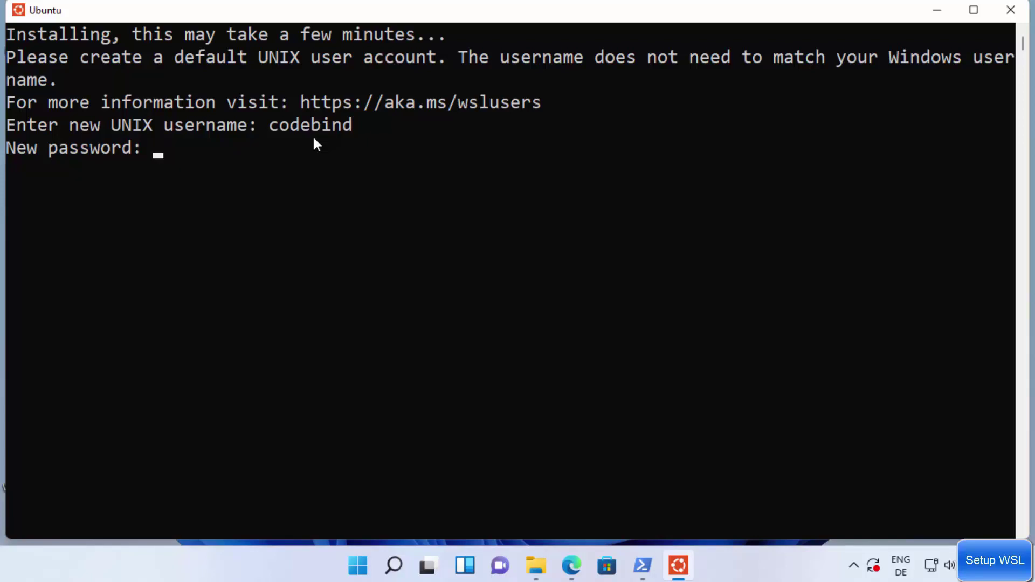
key("Return")
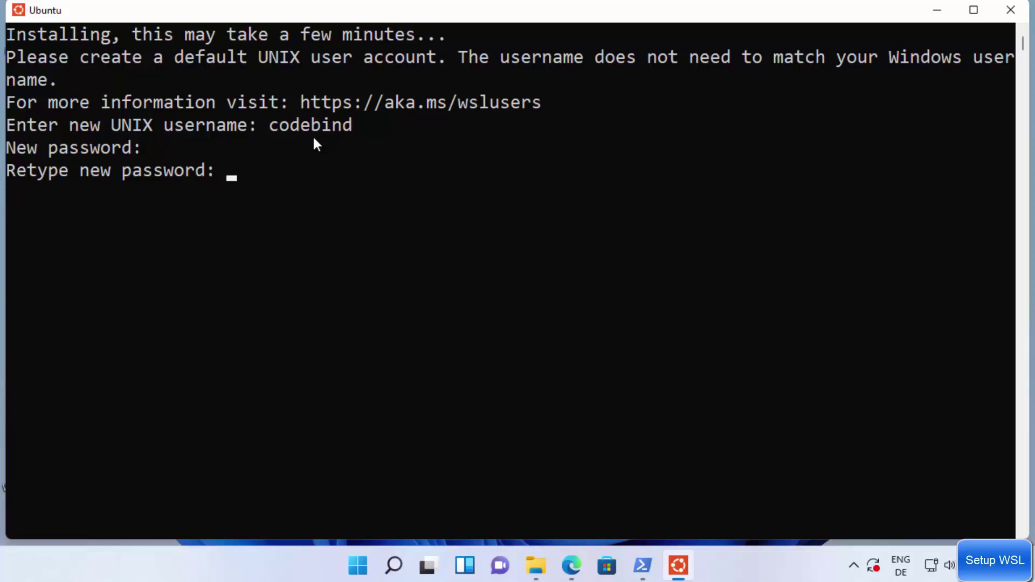
key("Return")
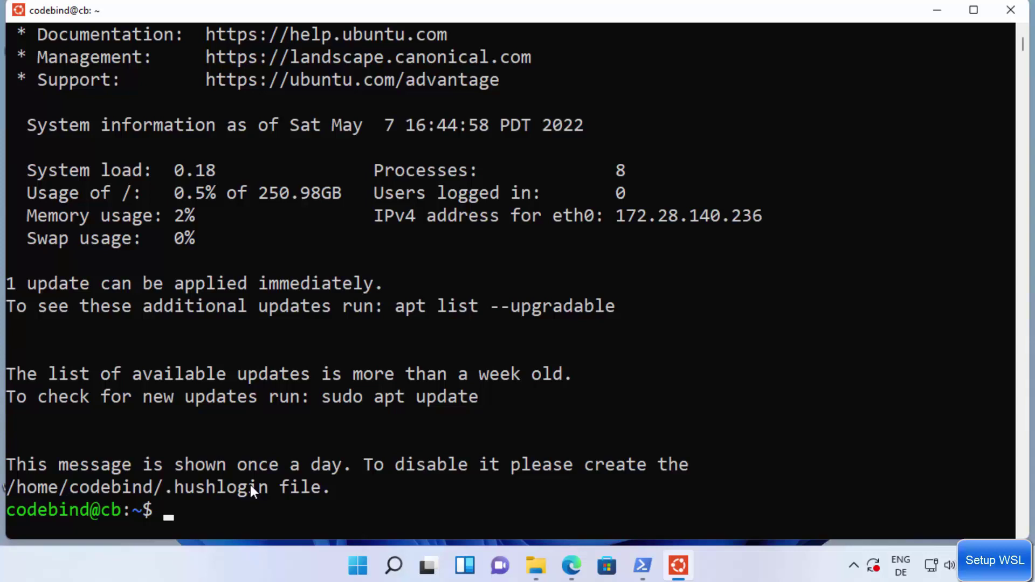
Clear the terminal, list all home directory contents with ls -al and print the working directory with pwd.
key("ctrl+l")
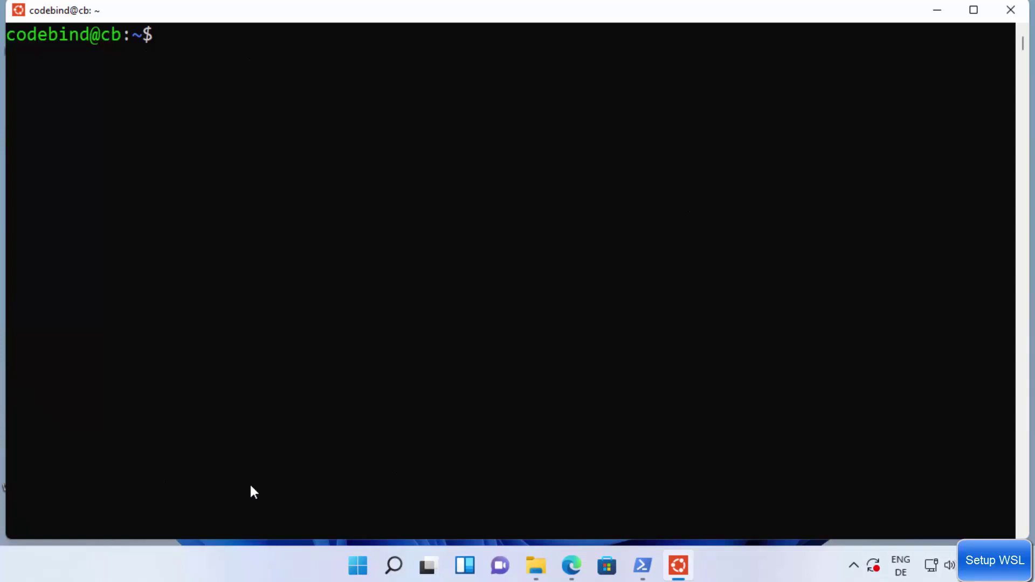
type("ls -al")
key("Return")
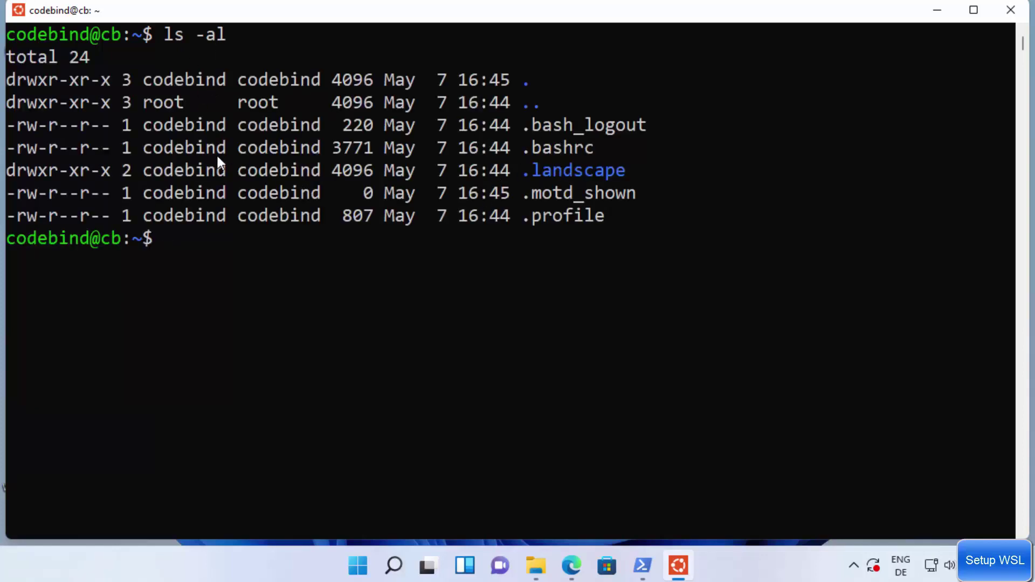
type("pwd")
key("Return")
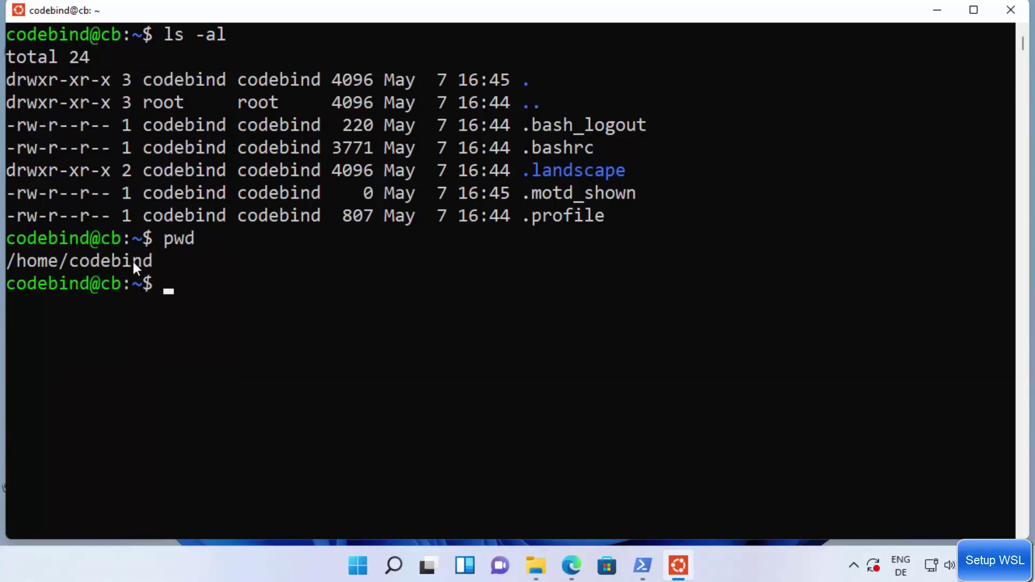
List the mounted drives with ls /mnt/ and point out the c and wsl entries.
left_click(313, 336)
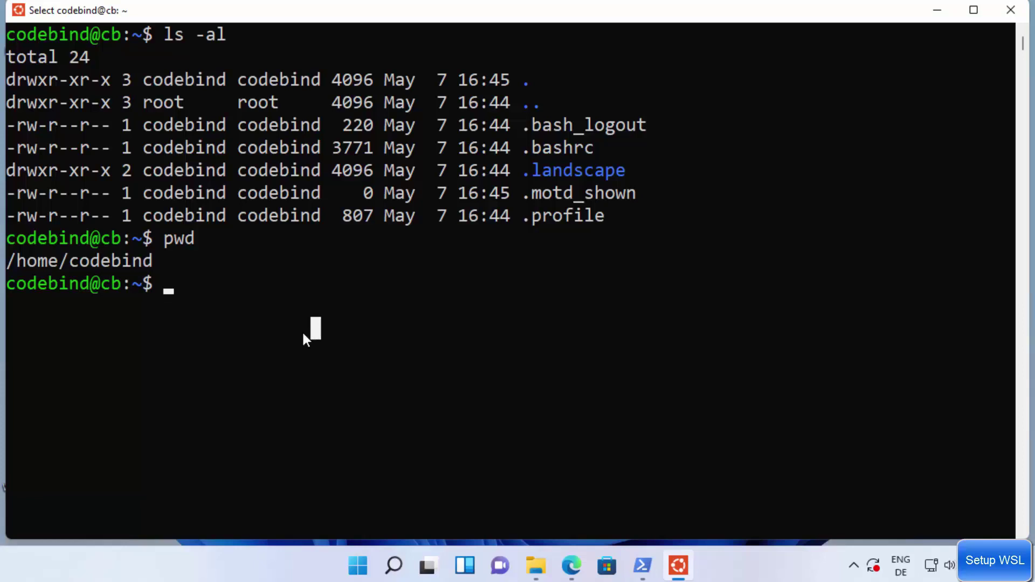
left_click(174, 289)
type("ls")
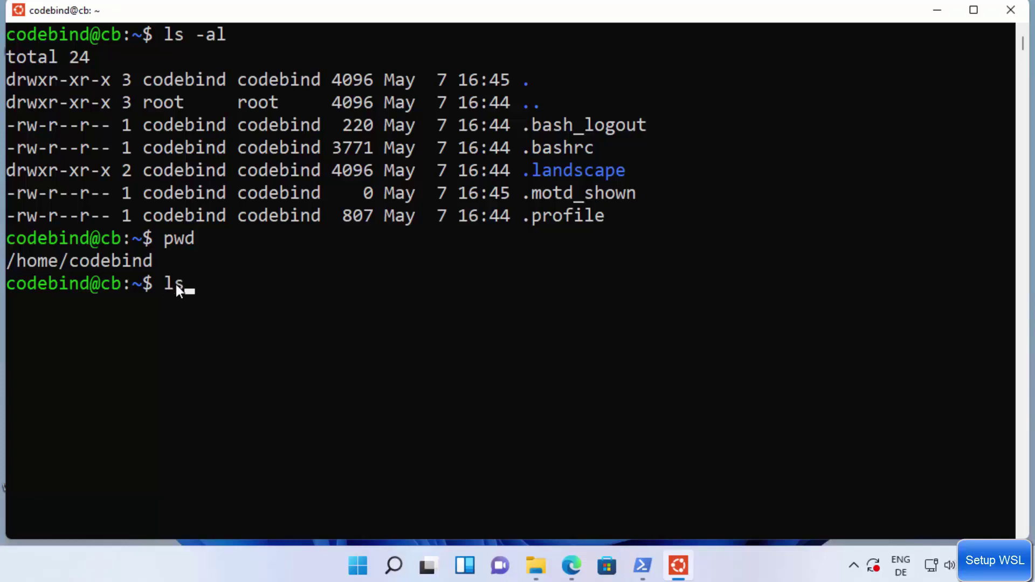
type(" /mnt/")
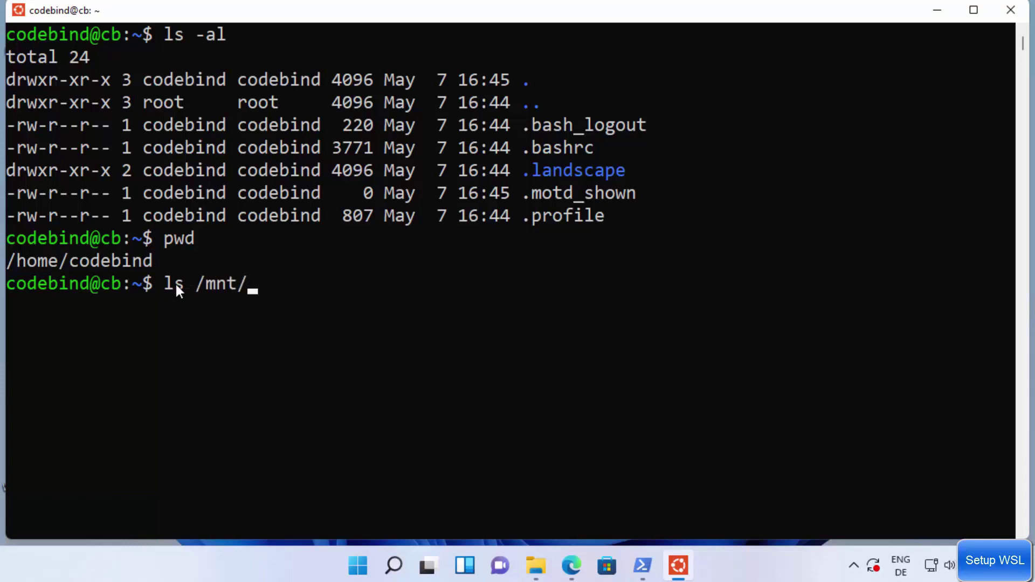
key("Return")
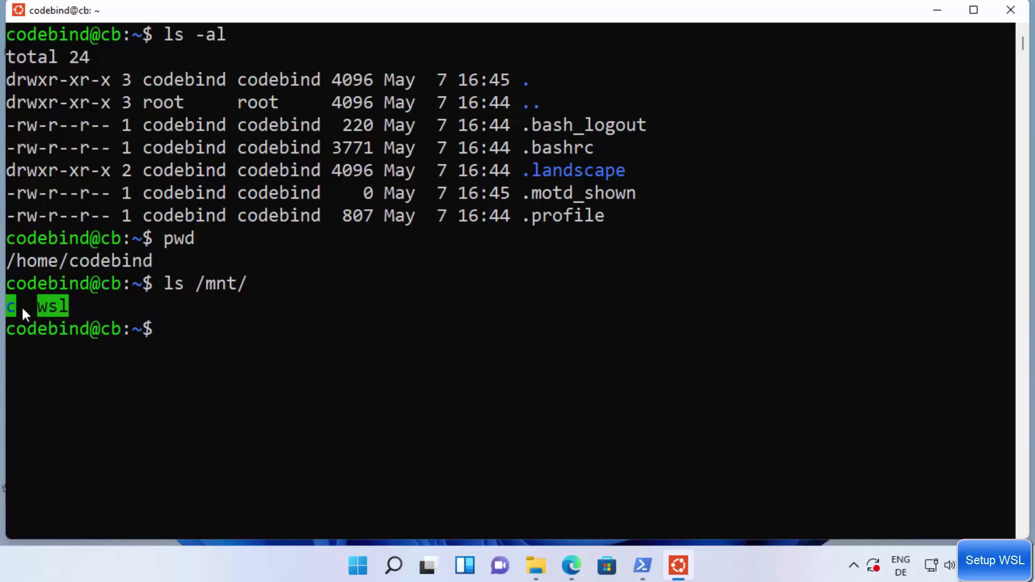
left_click_drag(21, 305, 11, 310)
left_click(52, 310)
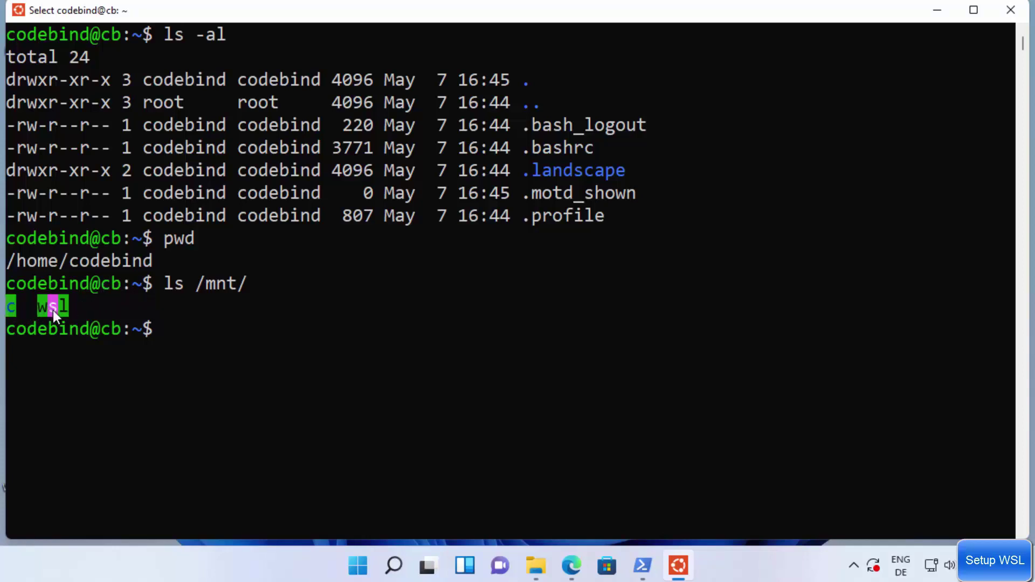
left_click(347, 397)
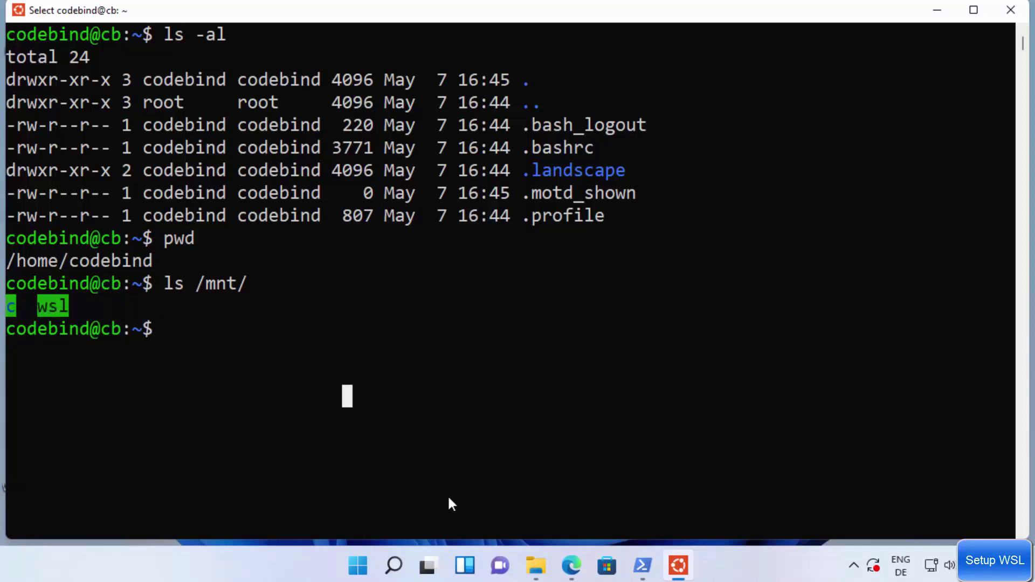
Switch to File Explorer, view the contents of Local Disk (C:), and return to the Ubuntu terminal.
left_click(536, 565)
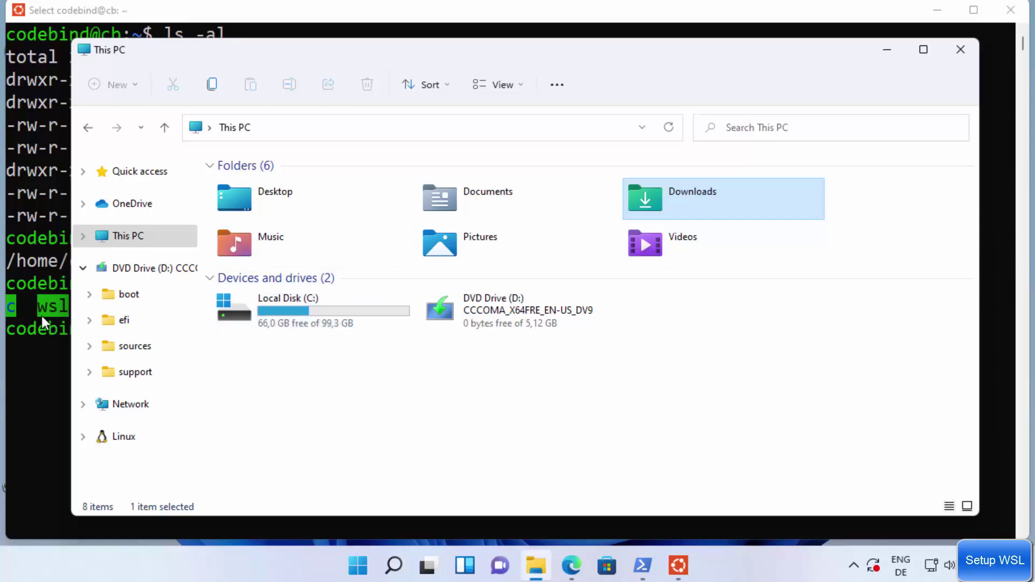
left_click(307, 319)
double_click(307, 316)
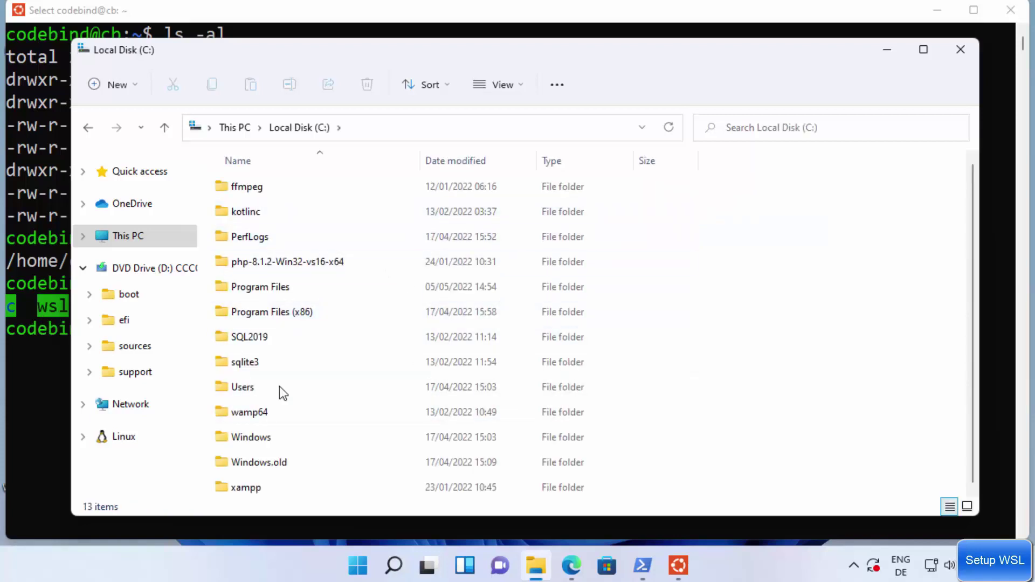
left_click(30, 378)
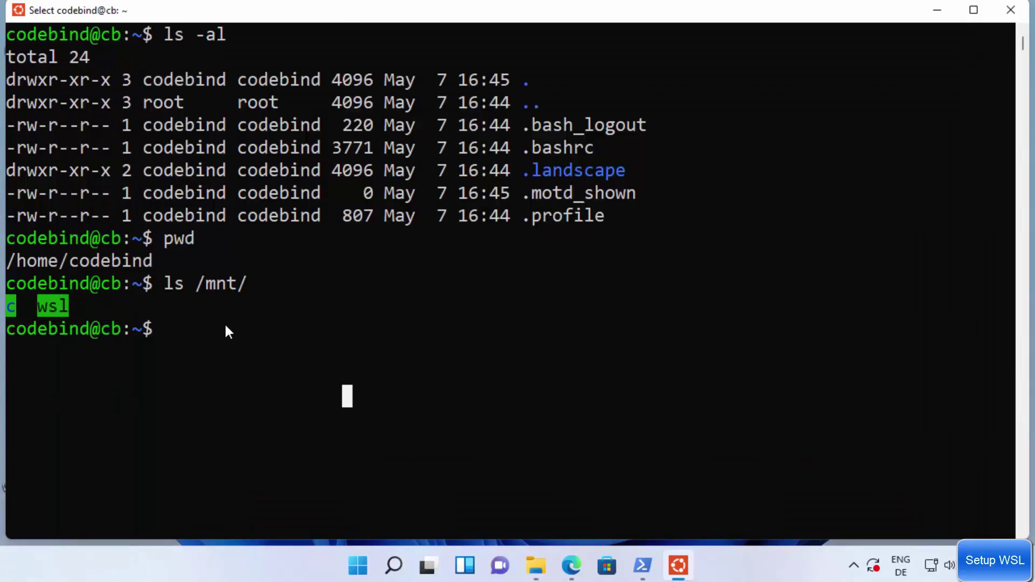
Change to the /mnt/c directory and list all its contents in long format with ls -al.
type("cd /mnt/")
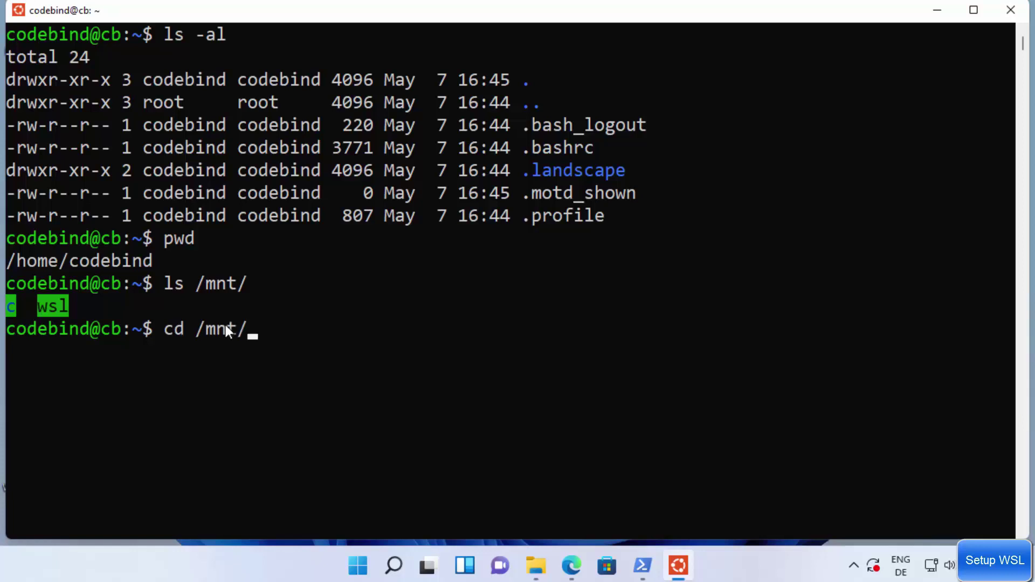
type("c")
key("Return")
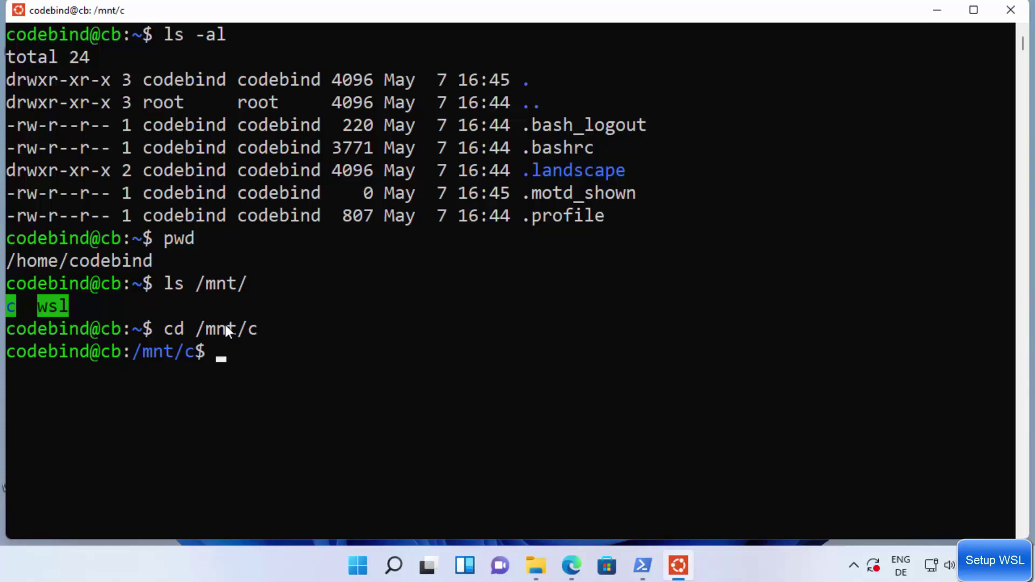
type("ls -al")
key("Return")
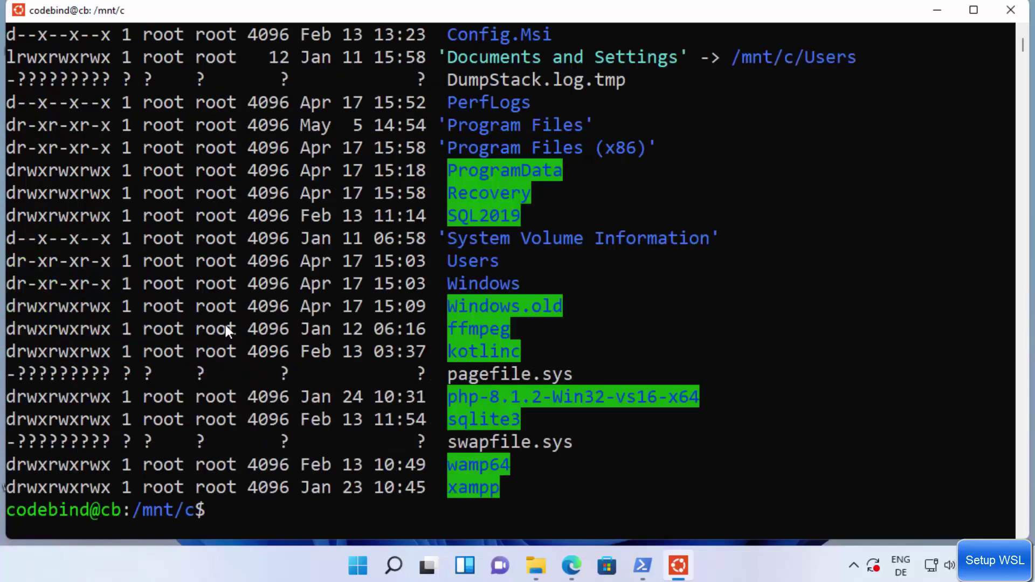
Compare the /mnt/c listing with the Local Disk (C:) folders in File Explorer beside the terminal, then minimize File Explorer.
scroll(415, 331, "up", 3)
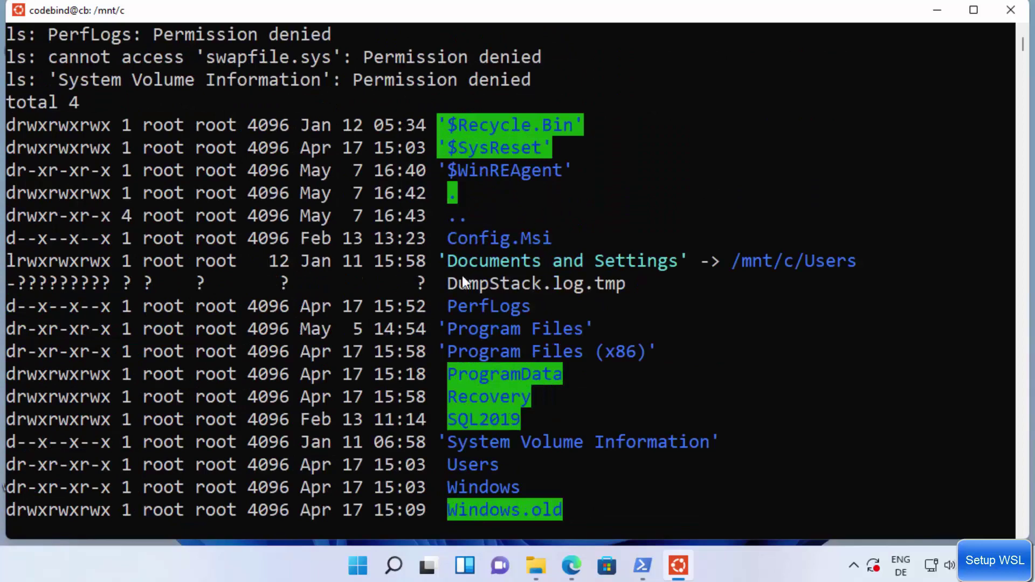
left_click(535, 566)
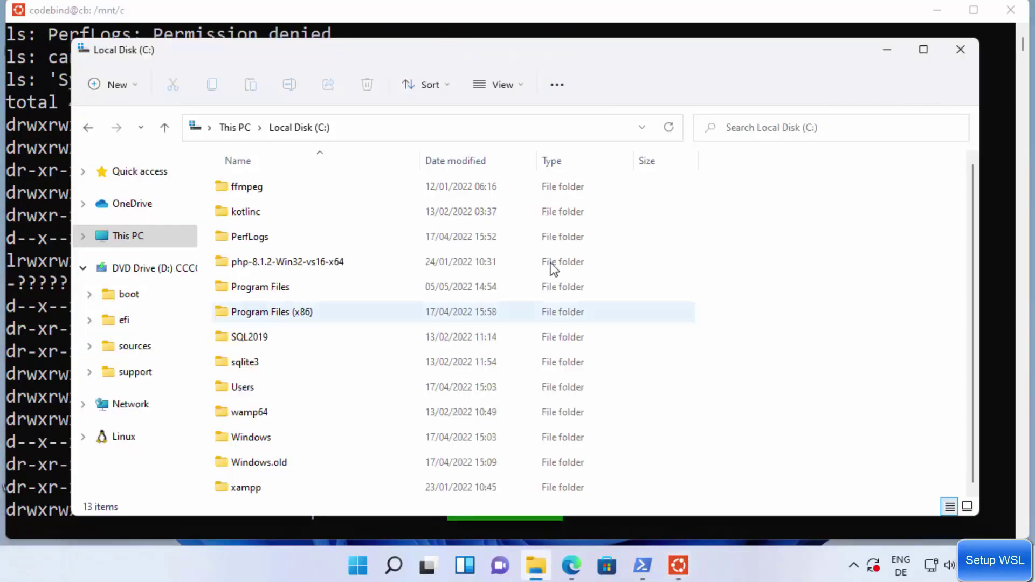
left_click_drag(475, 51, 999, 78)
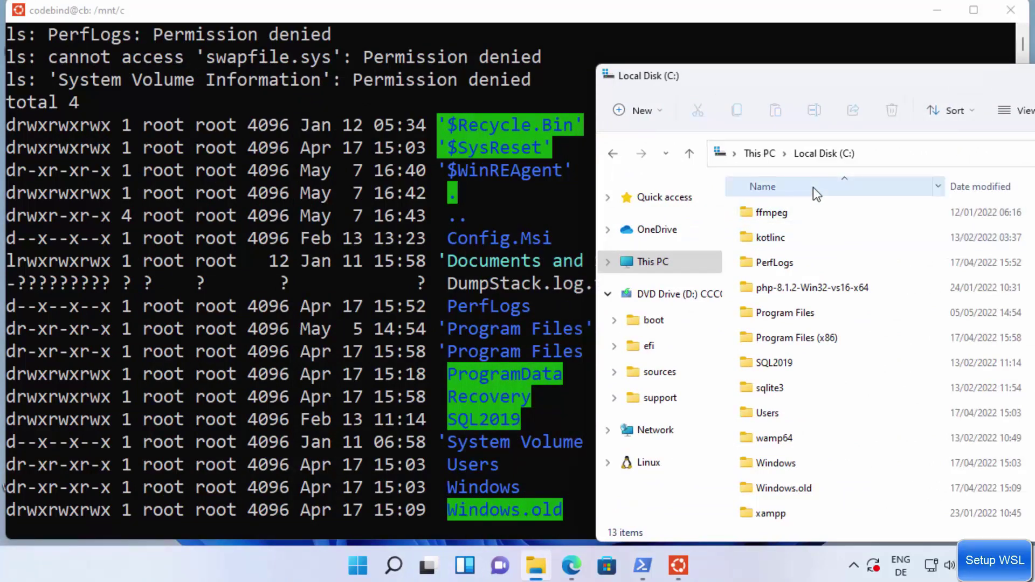
scroll(491, 380, "down", 1)
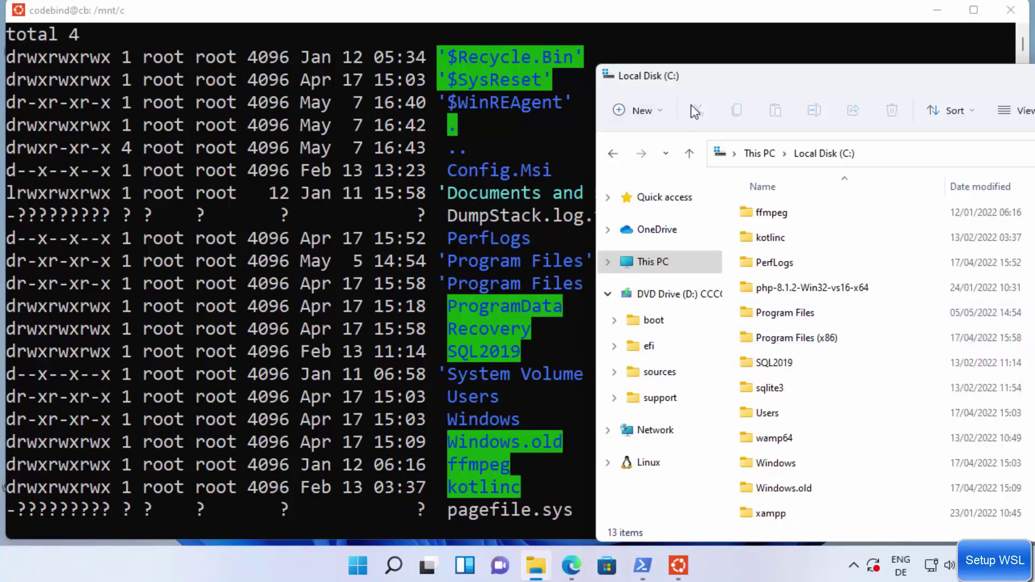
left_click_drag(722, 76, 840, 71)
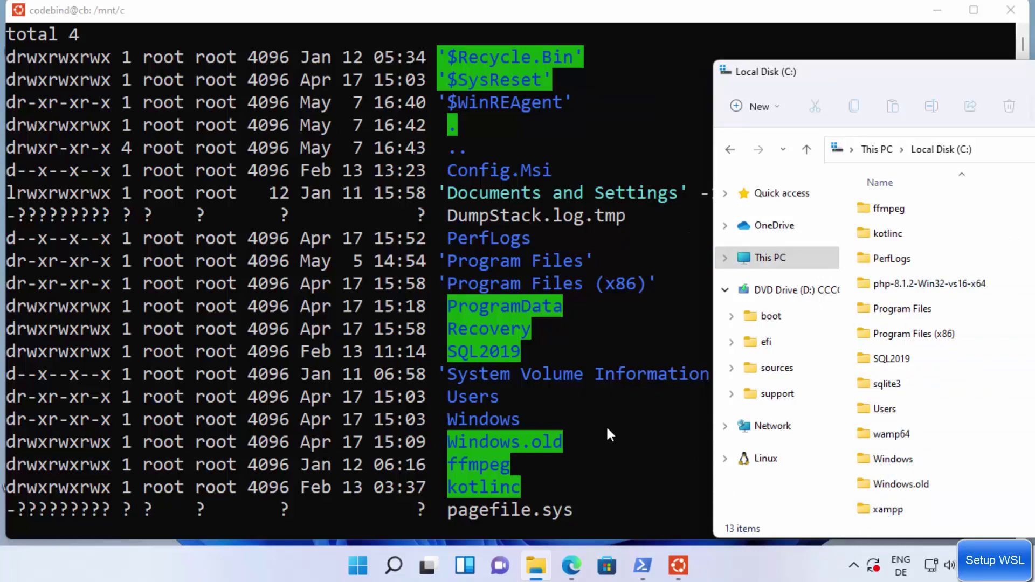
scroll(606, 426, "down", 2)
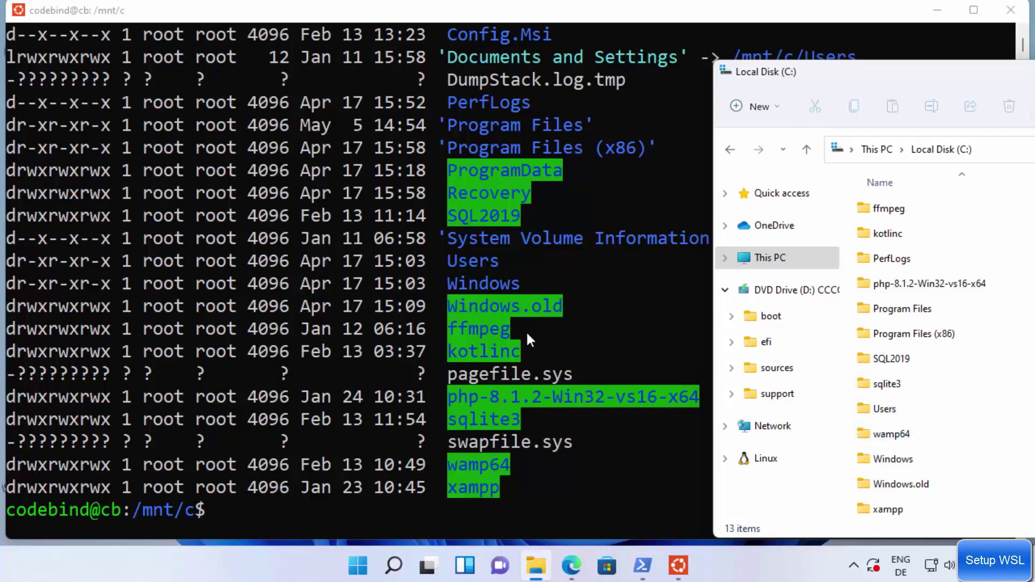
scroll(527, 331, "up", 2)
scroll(561, 255, "down", 2)
left_click_drag(932, 82, 416, 64)
left_click(1004, 61)
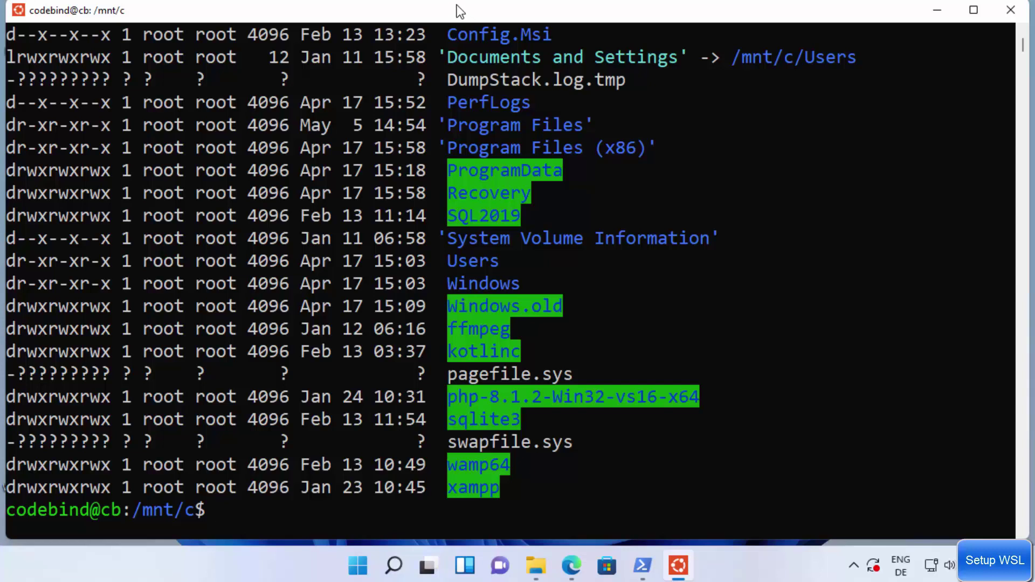
Move the terminal aside to uncover the desktop icons, view Users\codebind\Desktop on the C: drive in File Explorer, and minimize it.
left_click_drag(460, 10, 642, 17)
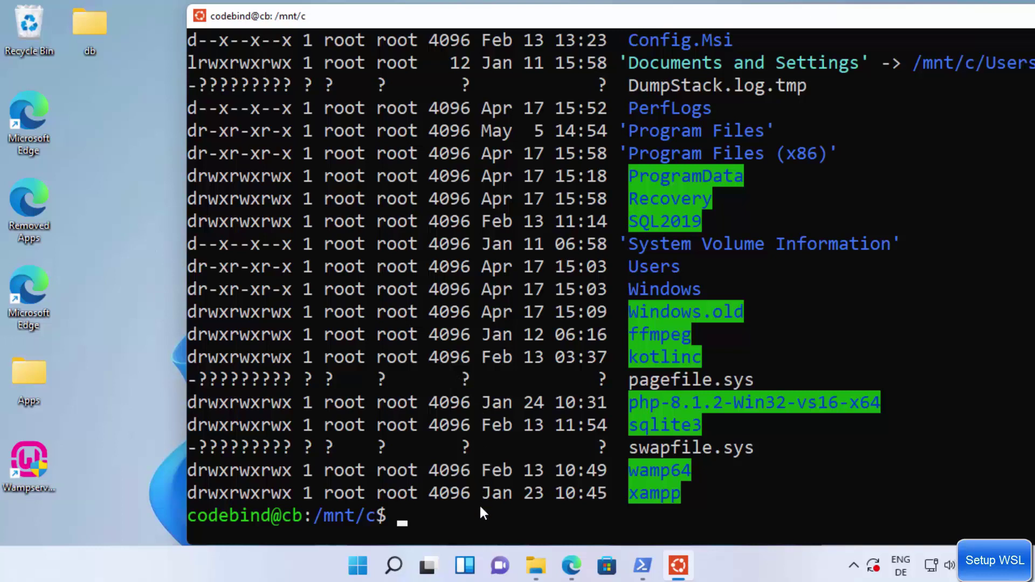
left_click(534, 567)
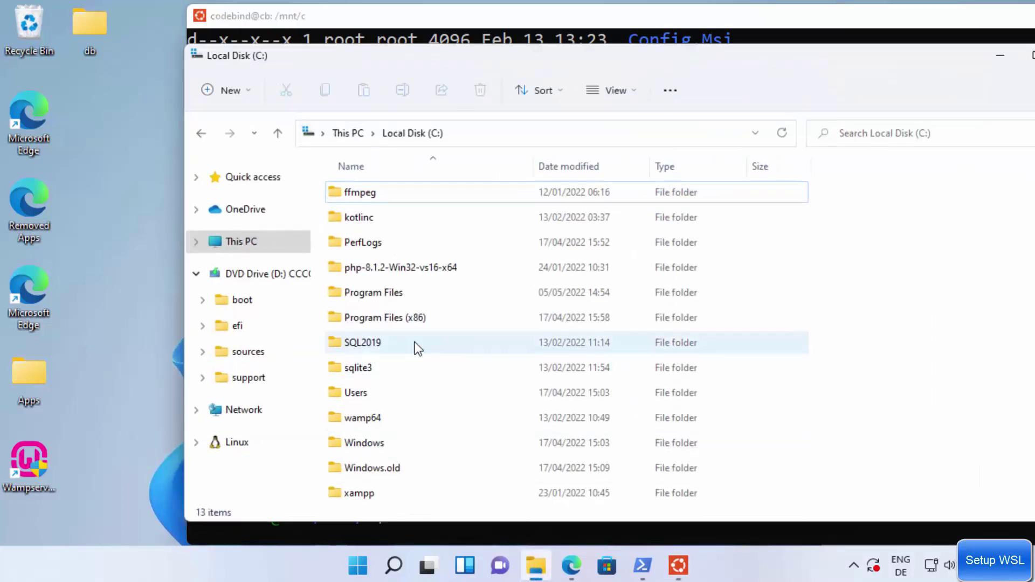
double_click(362, 397)
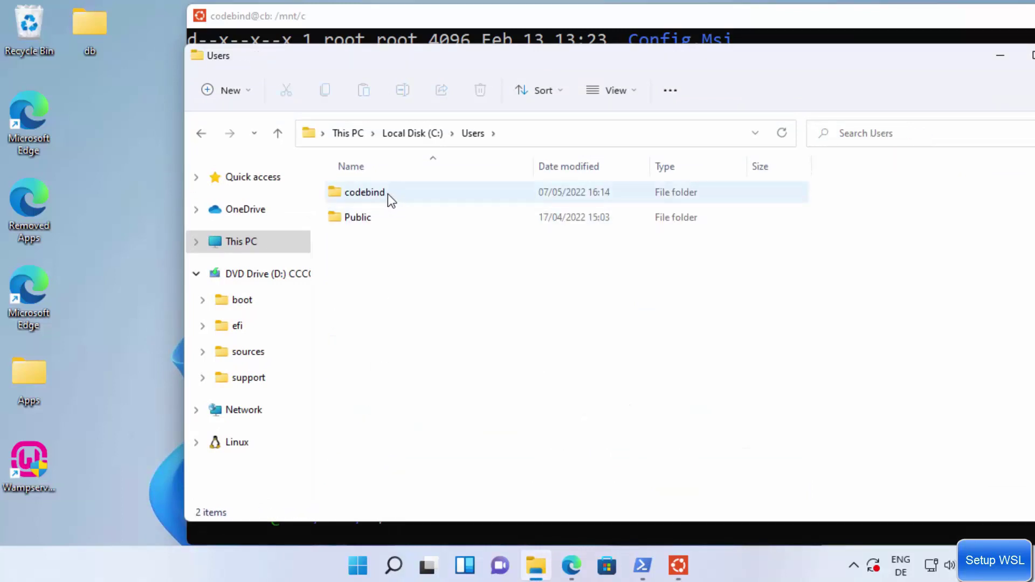
double_click(387, 194)
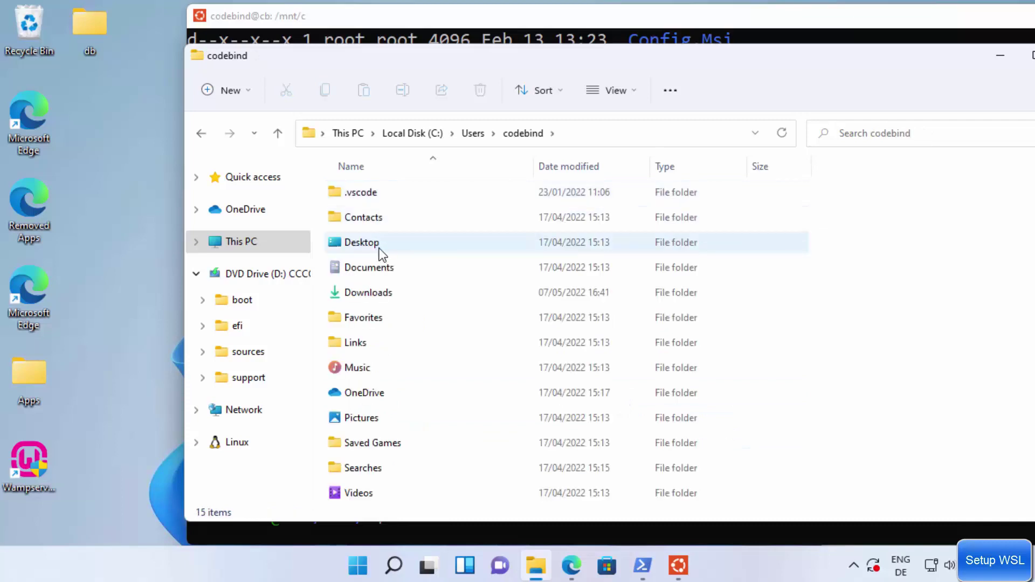
double_click(367, 243)
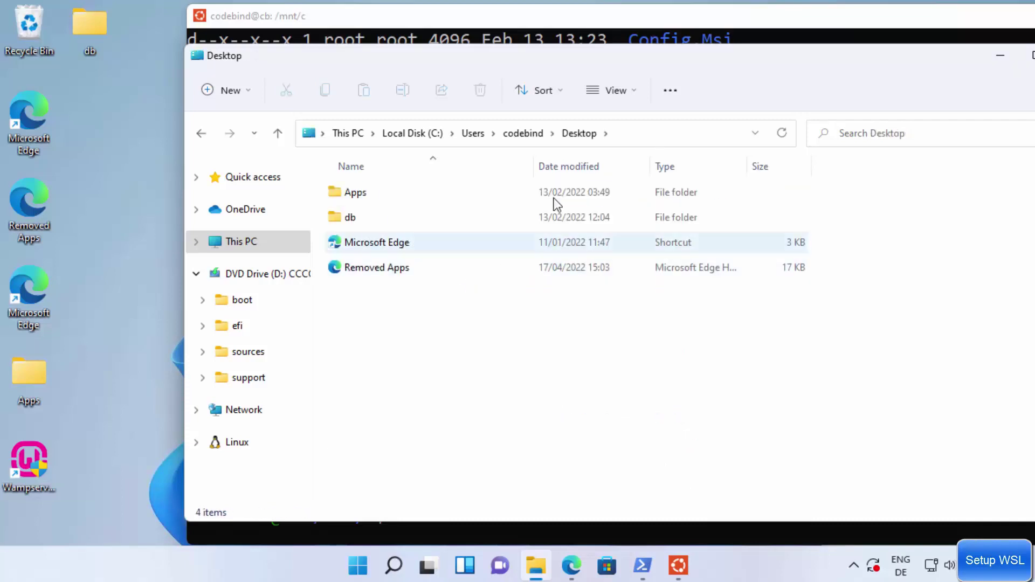
left_click(1000, 56)
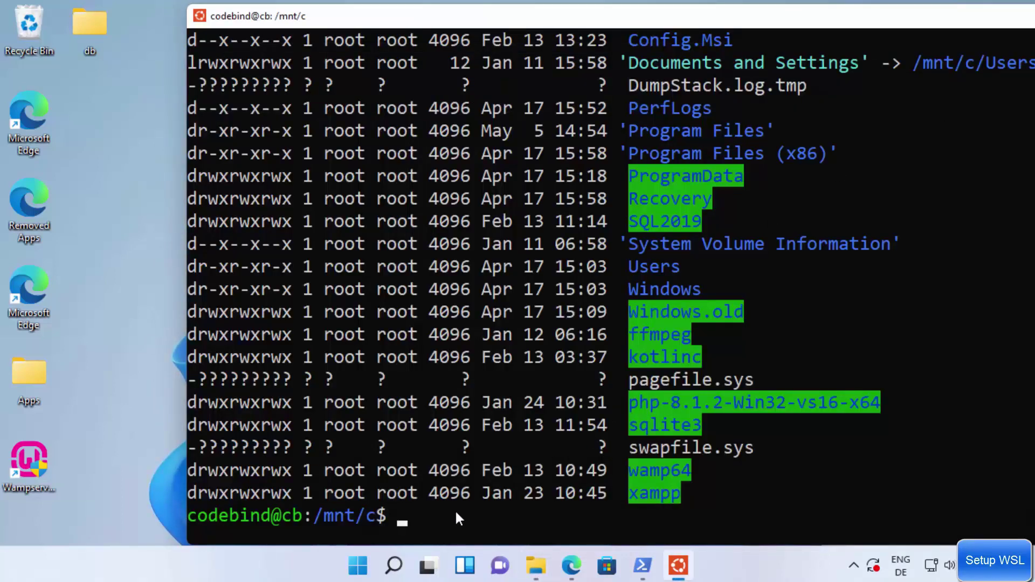
Change from /mnt/c to the Users/codebind/Desktop directory with cd.
type("cd Users/")
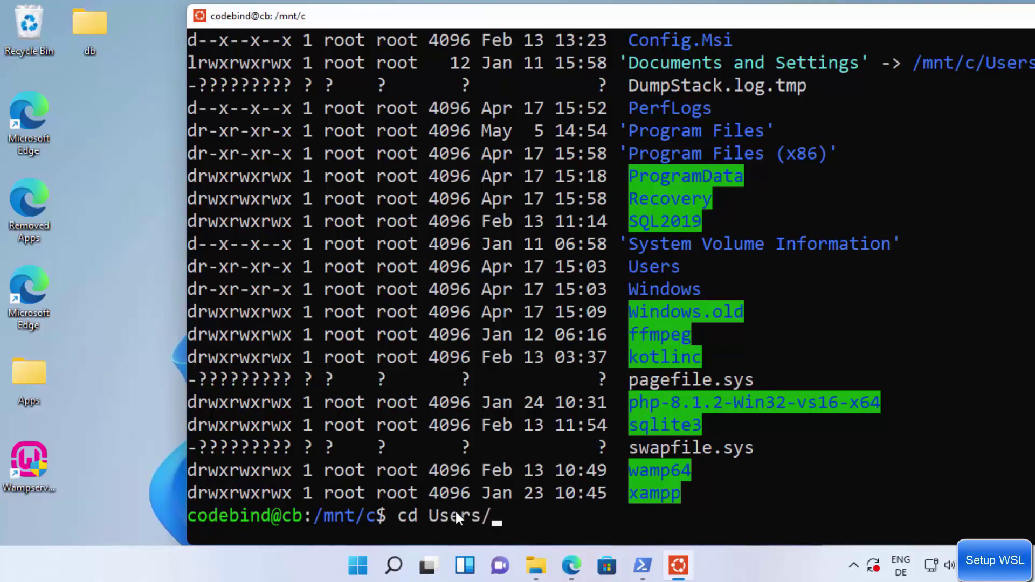
type("co")
key("Tab")
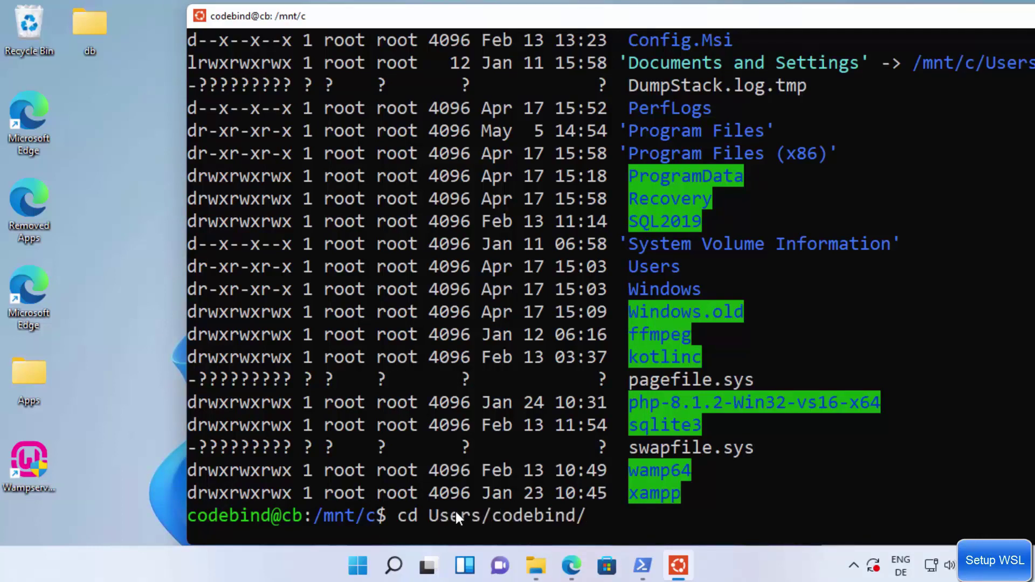
type("De")
key("Tab")
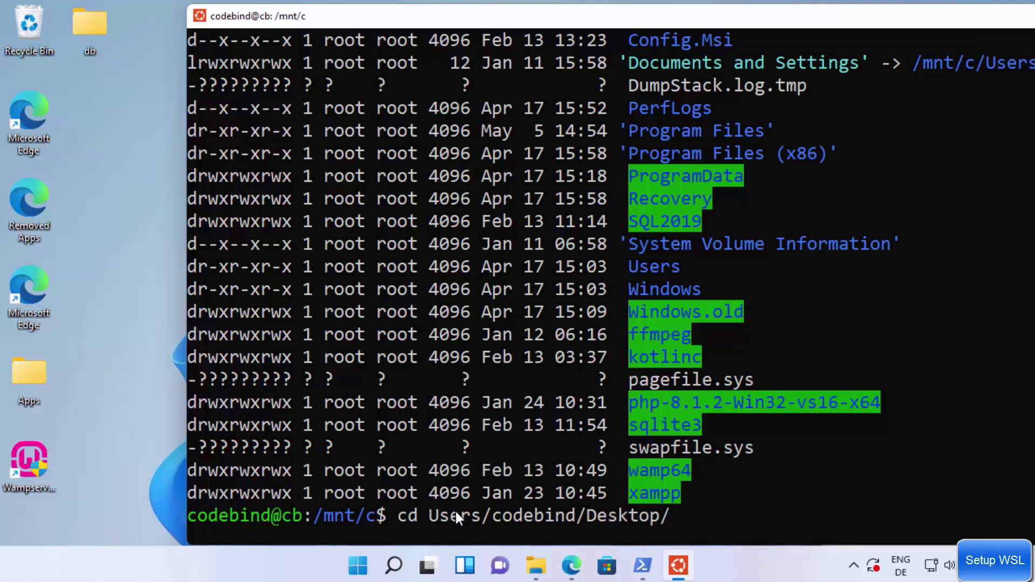
key("Return")
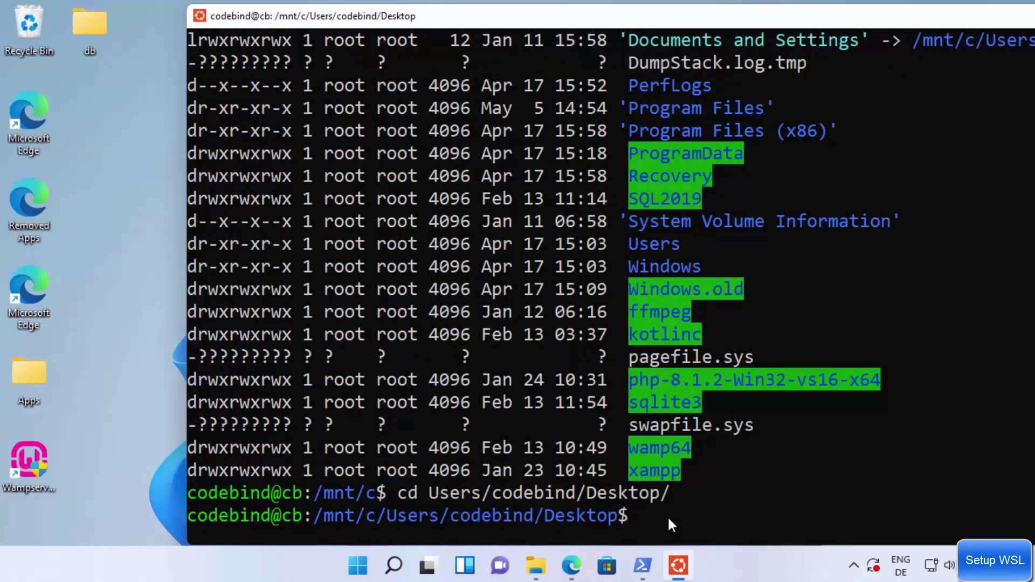
Create an empty file named test.txt in the Windows desktop directory with the touch command.
type("touch test")
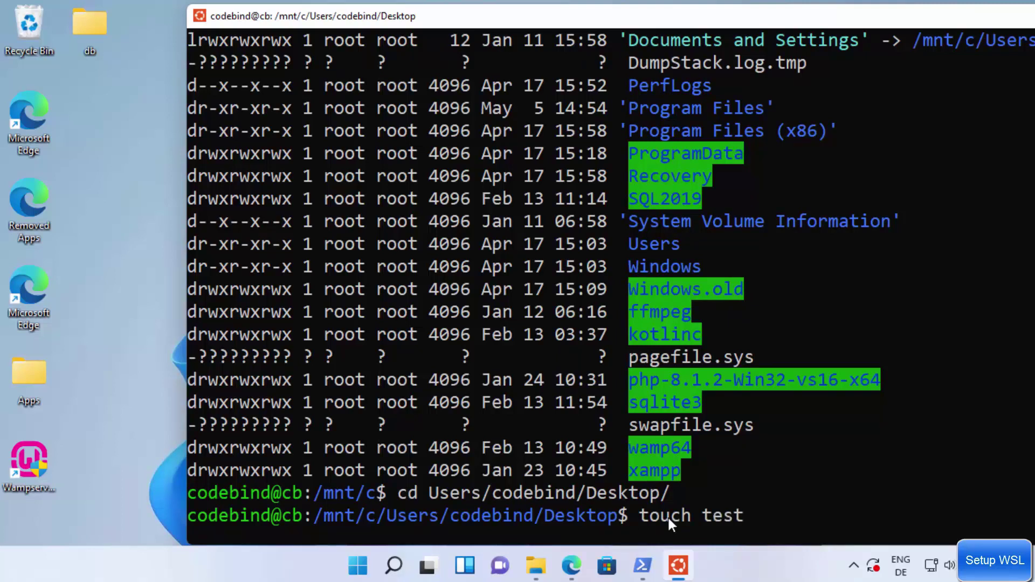
type(".txt")
key("Return")
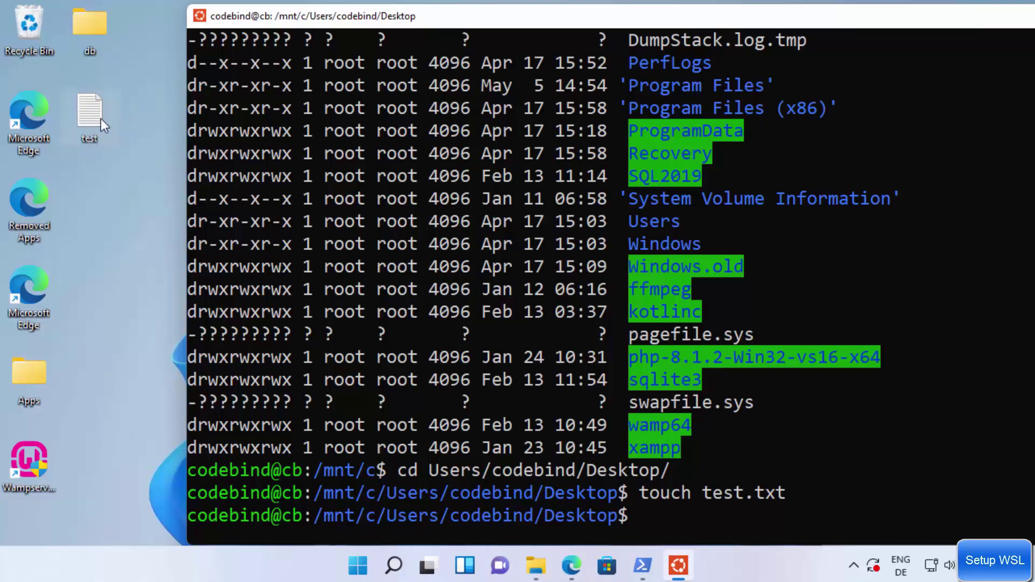
left_click(695, 353)
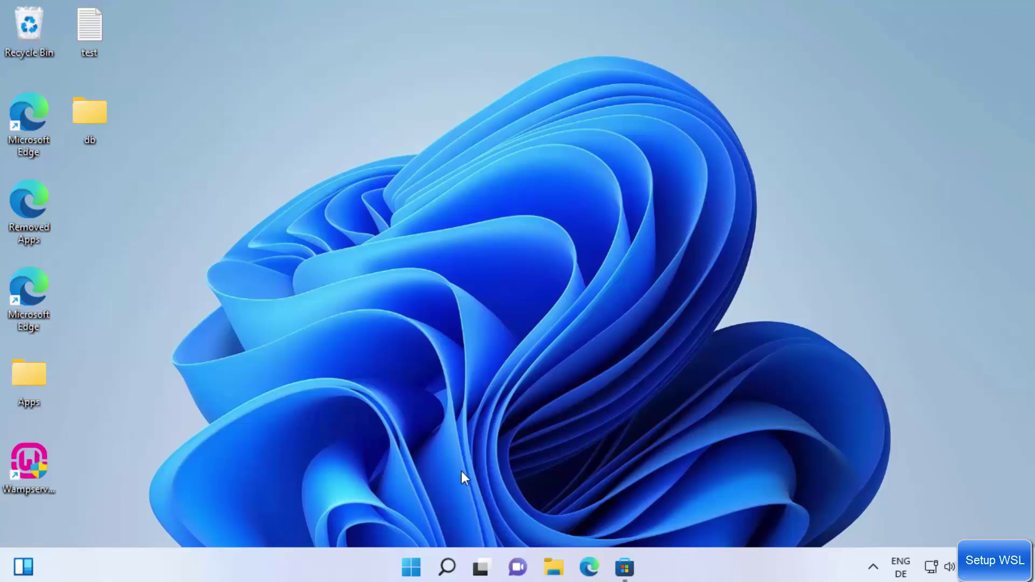
Search Windows for cmd, open Command Prompt, and start a bash session in it.
left_click(447, 566)
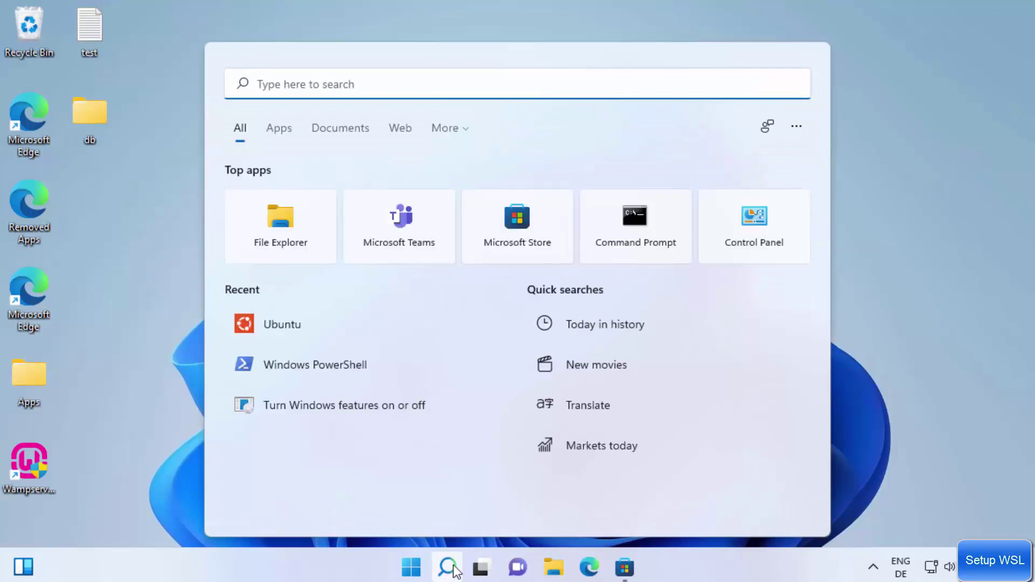
type("cmd")
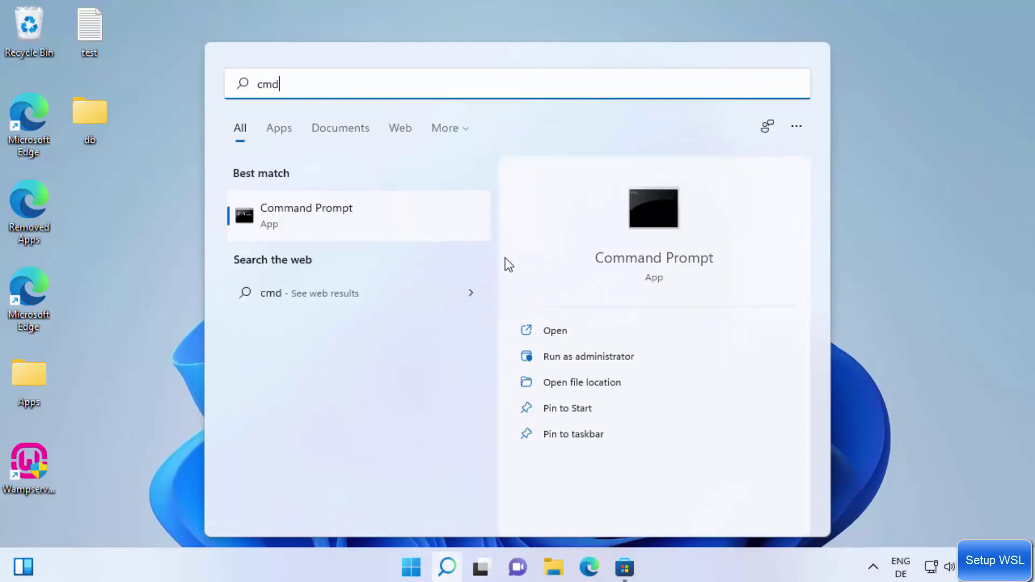
left_click(351, 222)
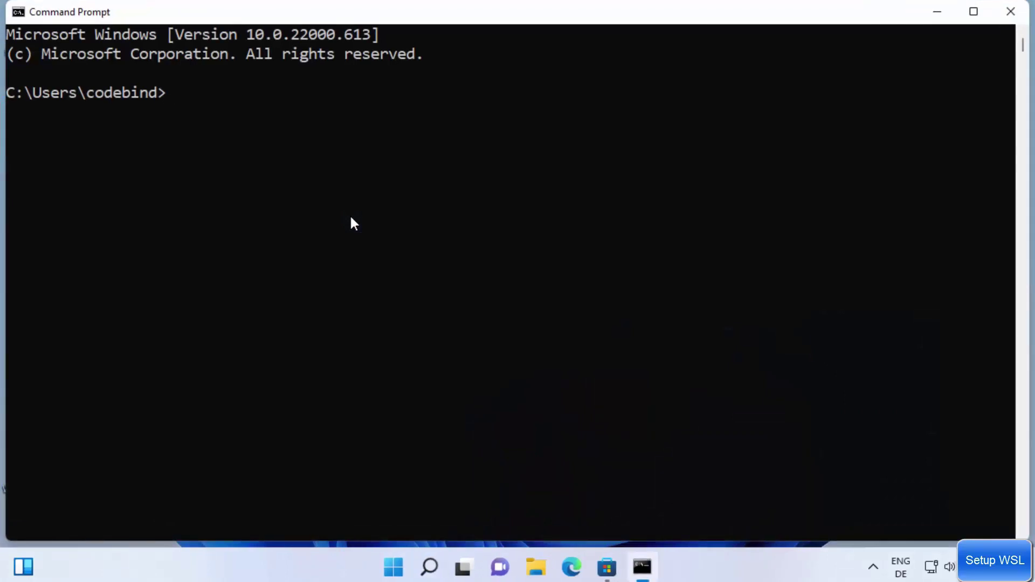
type("bash")
key("Return")
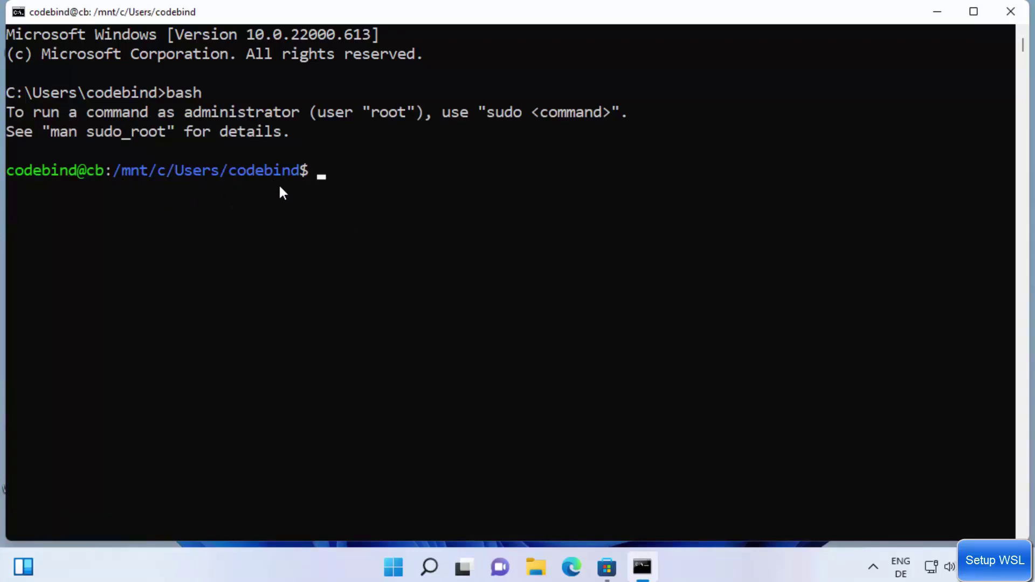
List the contents of the /mnt/c/Users/codebind directory with ls in the bash session.
left_click(326, 173)
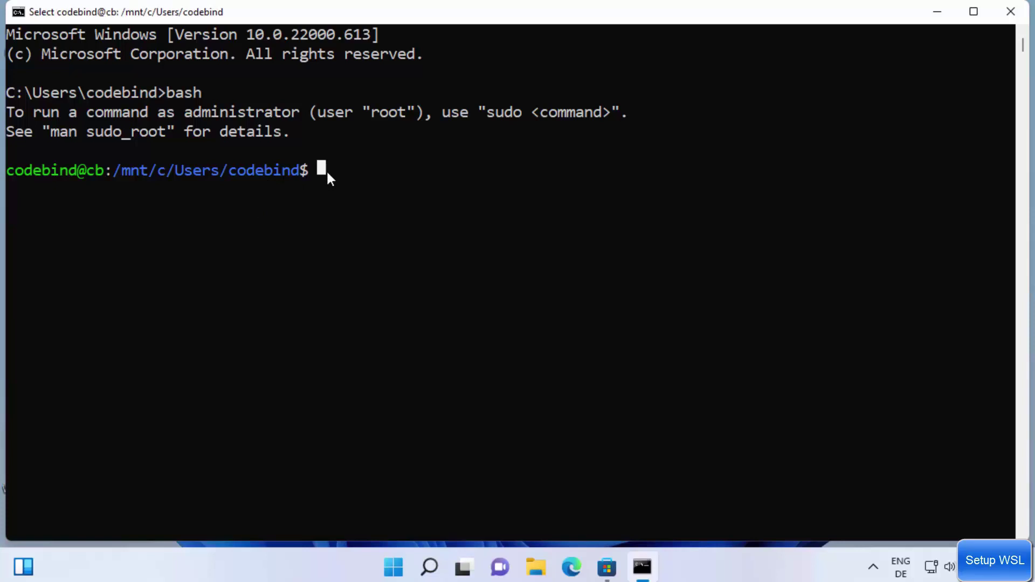
type("ls")
key("Return")
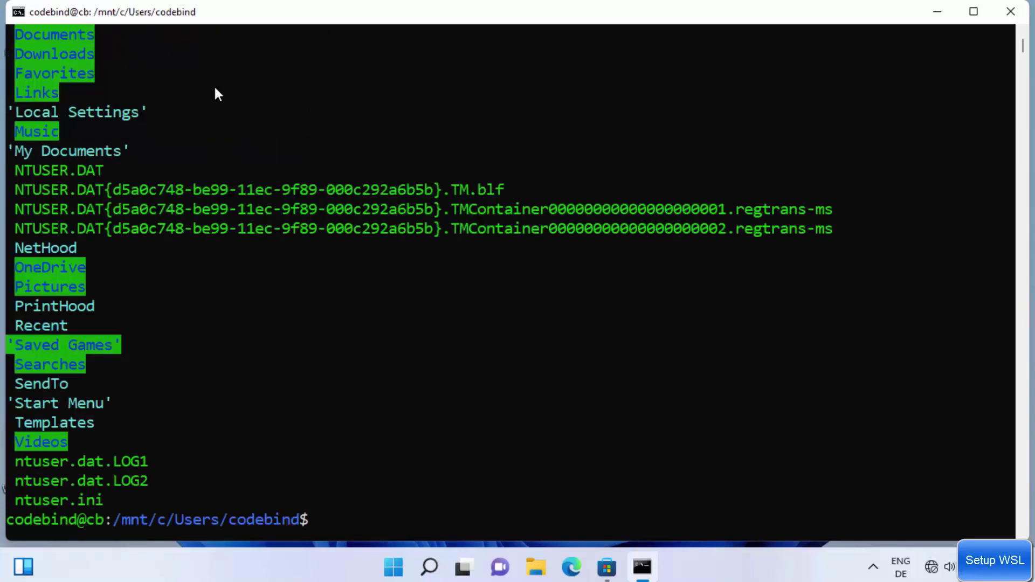
left_click(444, 257)
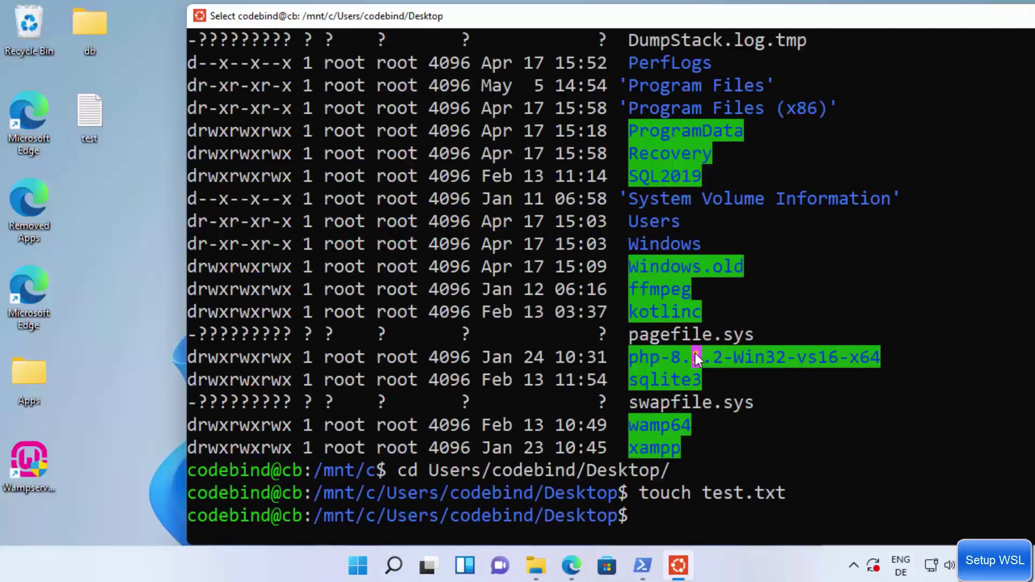